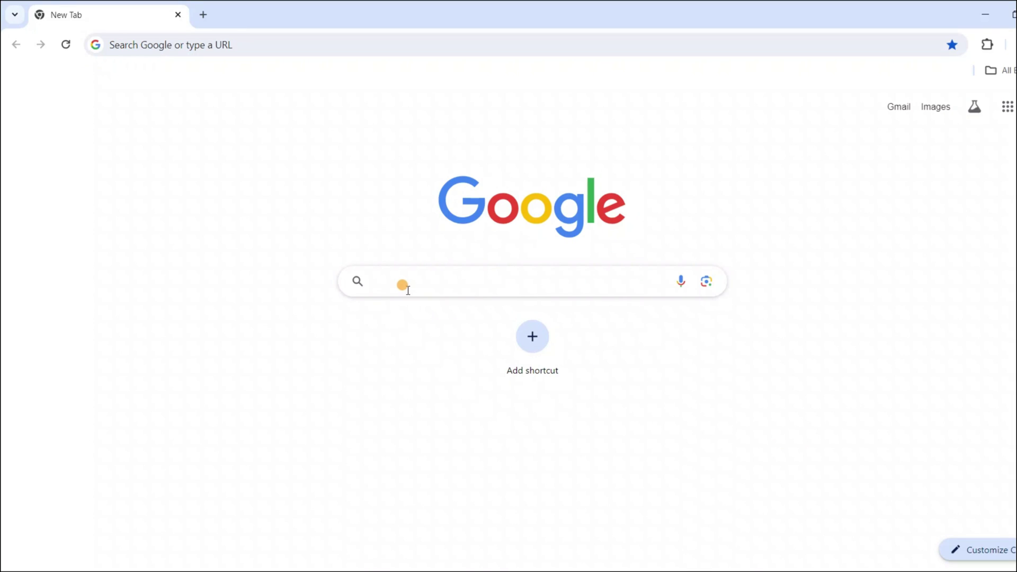
- Search Google for 'pdfgear' using the first suggestion
left_click(407, 288)
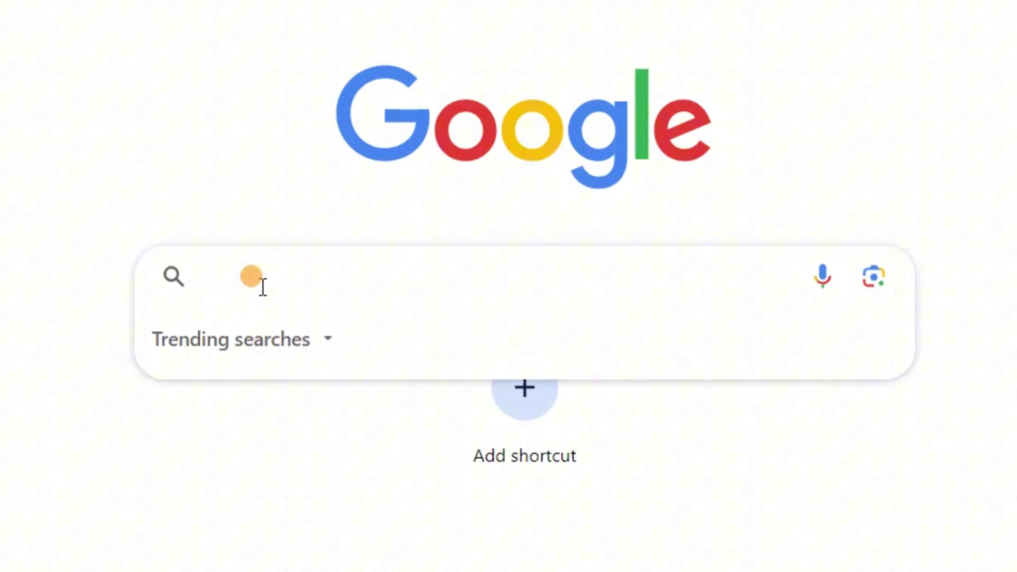
type("pdfgear")
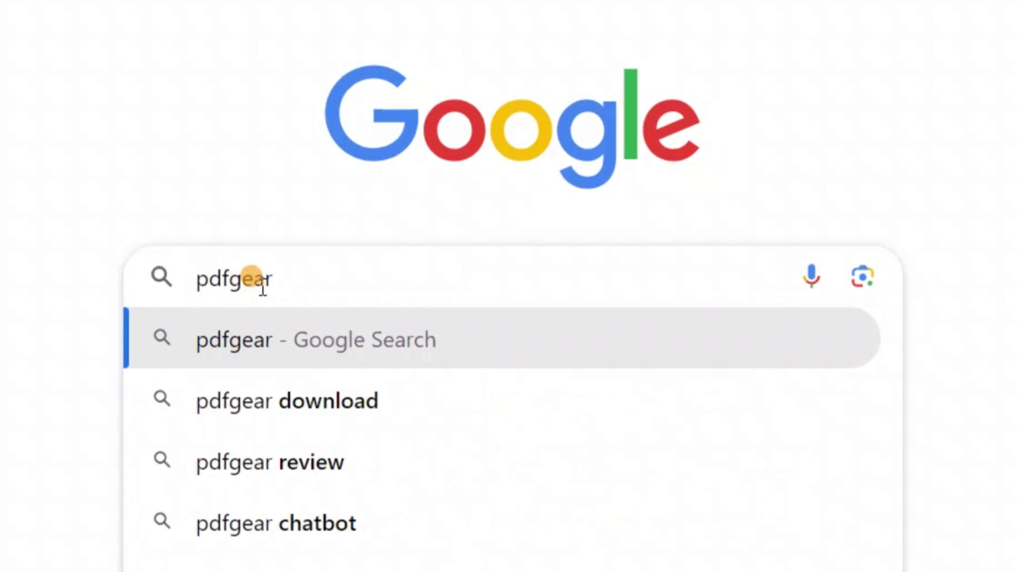
left_click(278, 350)
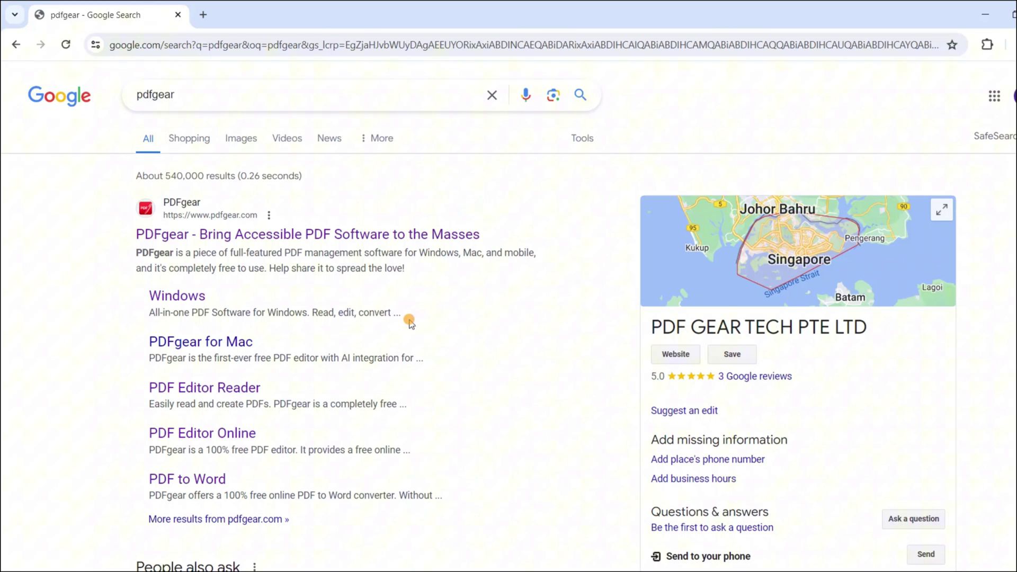
- Open PDFgear's online Split PDF tool and upload Resume.pdf
left_click(171, 235)
mouse_move(323, 82)
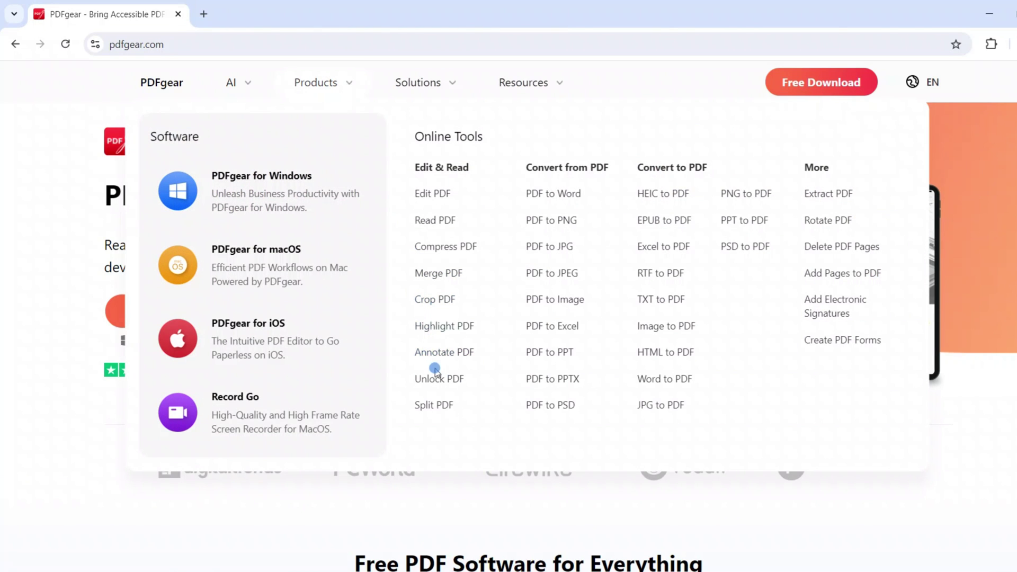
left_click(441, 408)
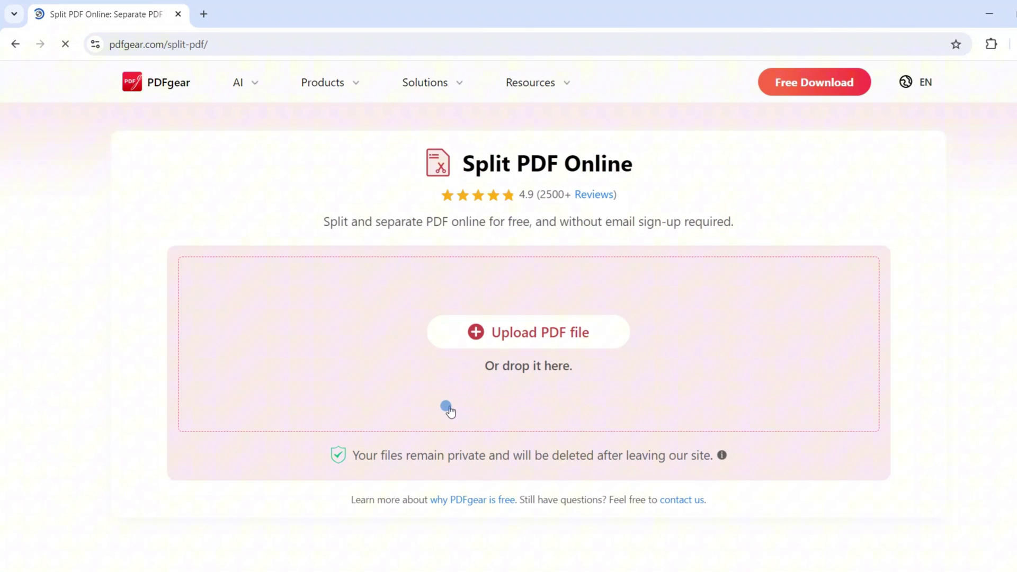
left_click(530, 338)
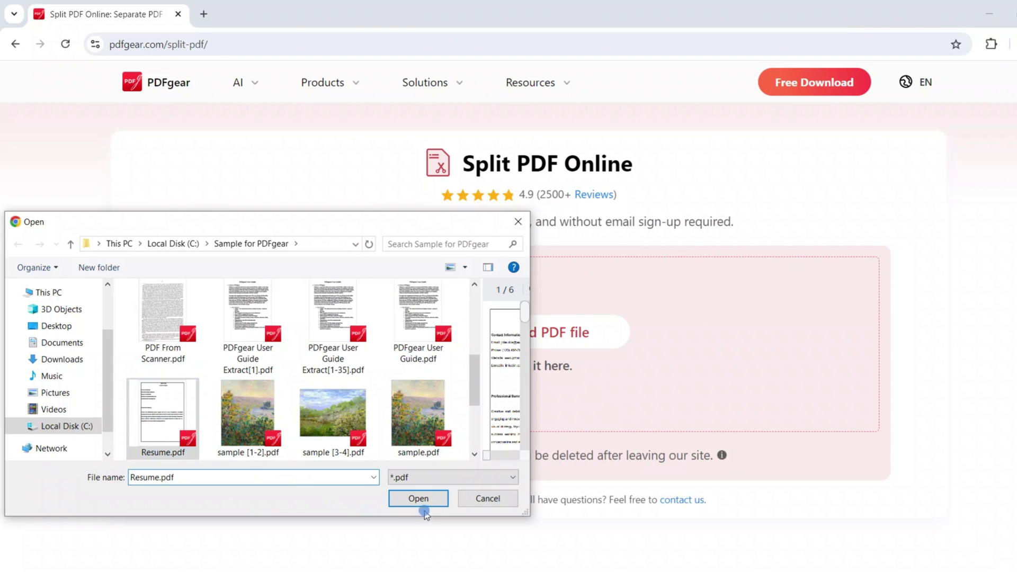
left_click(418, 498)
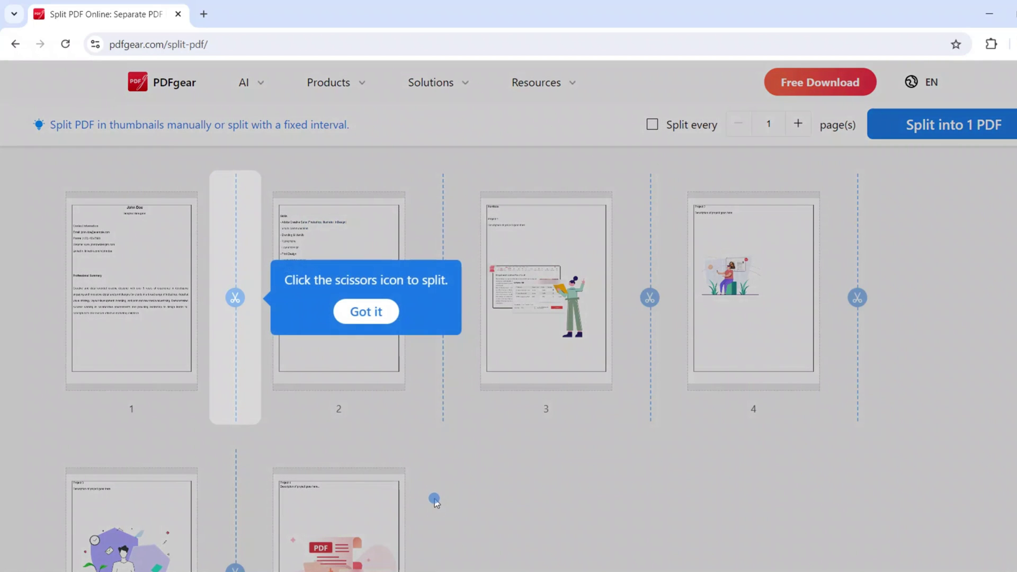
- Dismiss the splitting tip and place a split between resume pages 2 and 3
left_click(361, 318)
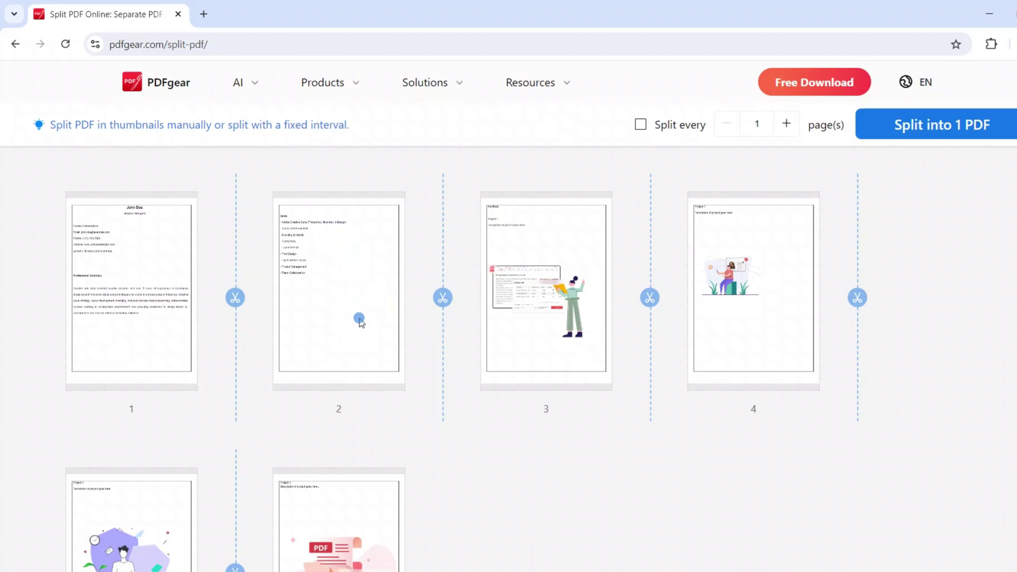
scroll(432, 374, "down", 3)
scroll(432, 374, "down", 4)
scroll(432, 413, "up", 6)
scroll(432, 412, "up", 1)
left_click(443, 298)
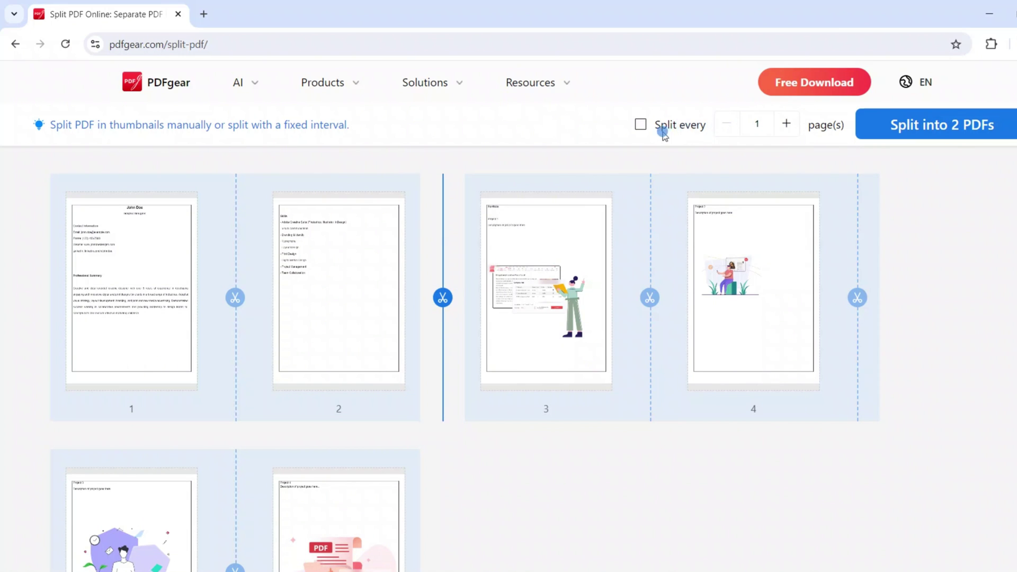
left_click(641, 127)
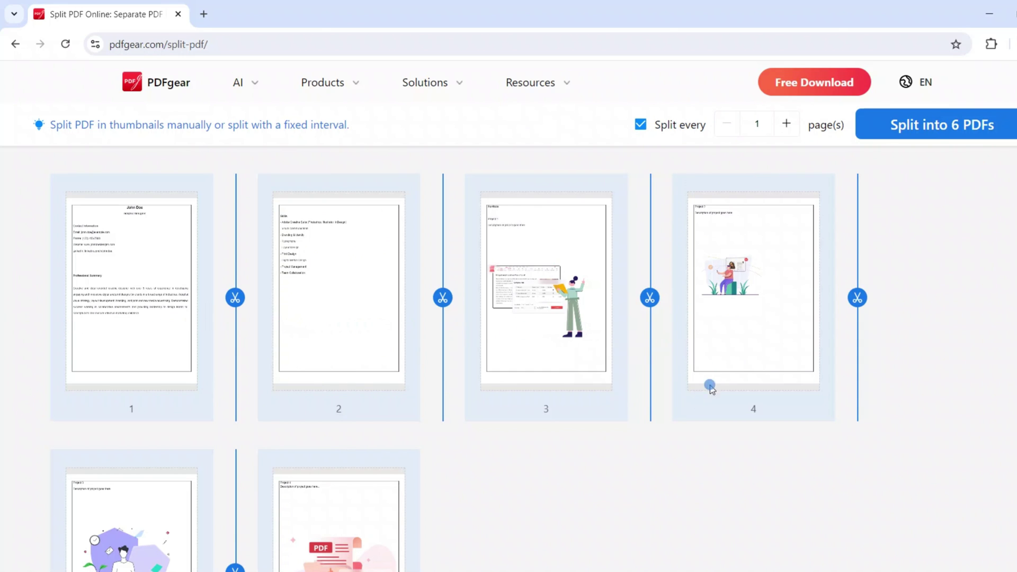
scroll(317, 467, "down", 5)
scroll(318, 466, "up", 5)
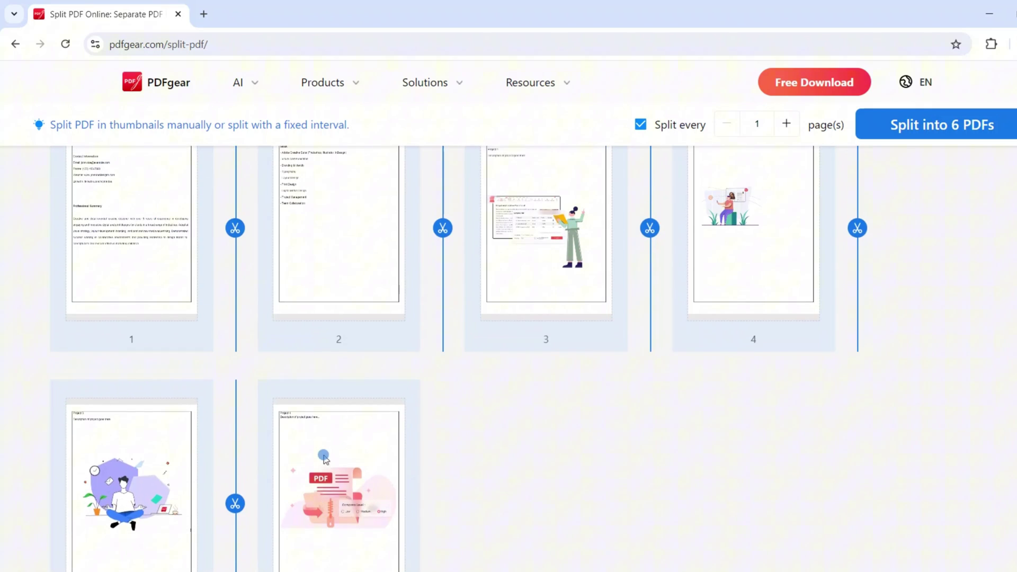
scroll(317, 466, "up", 2)
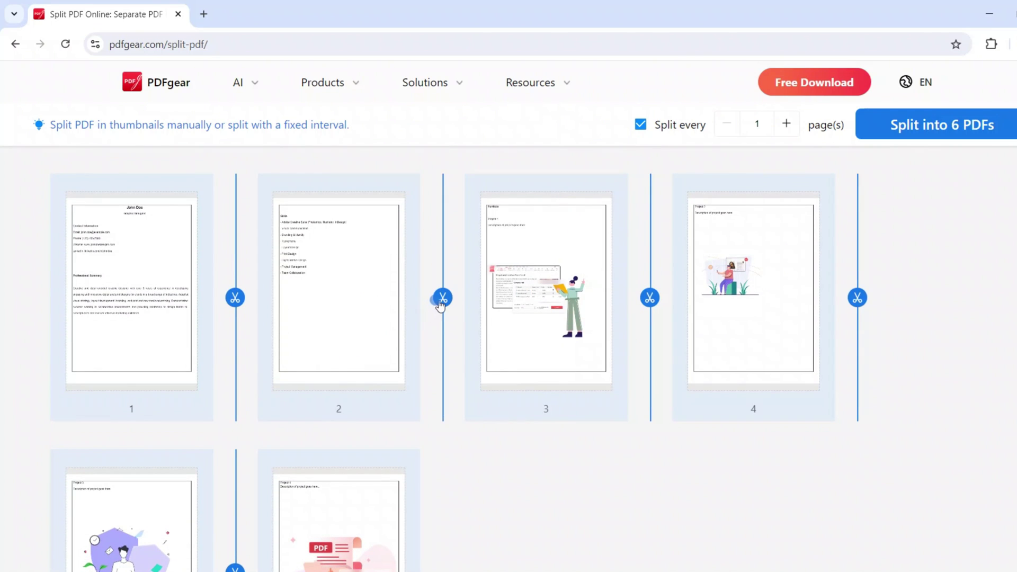
left_click(441, 298)
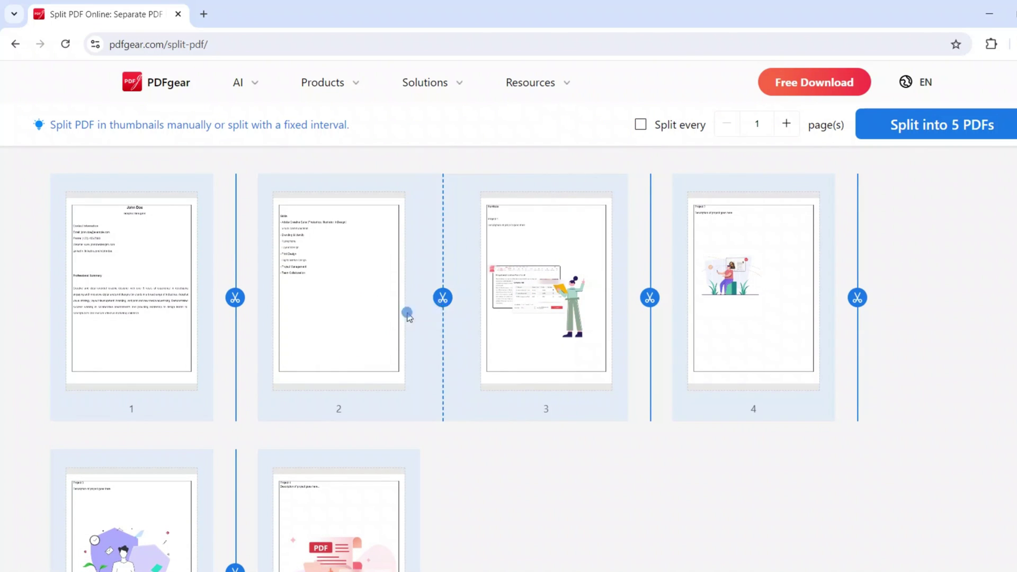
left_click(235, 299)
left_click(642, 125)
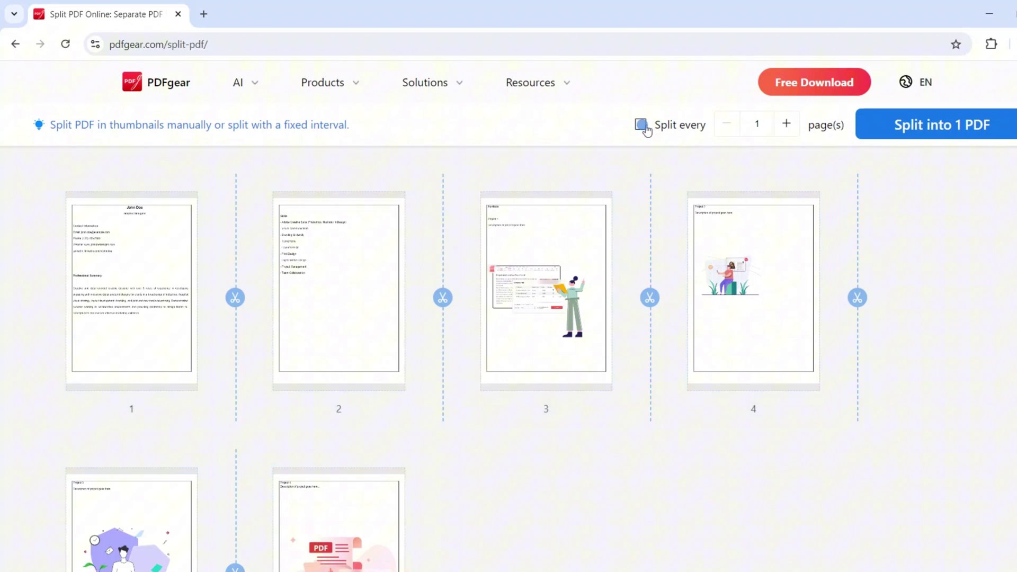
left_click(785, 127)
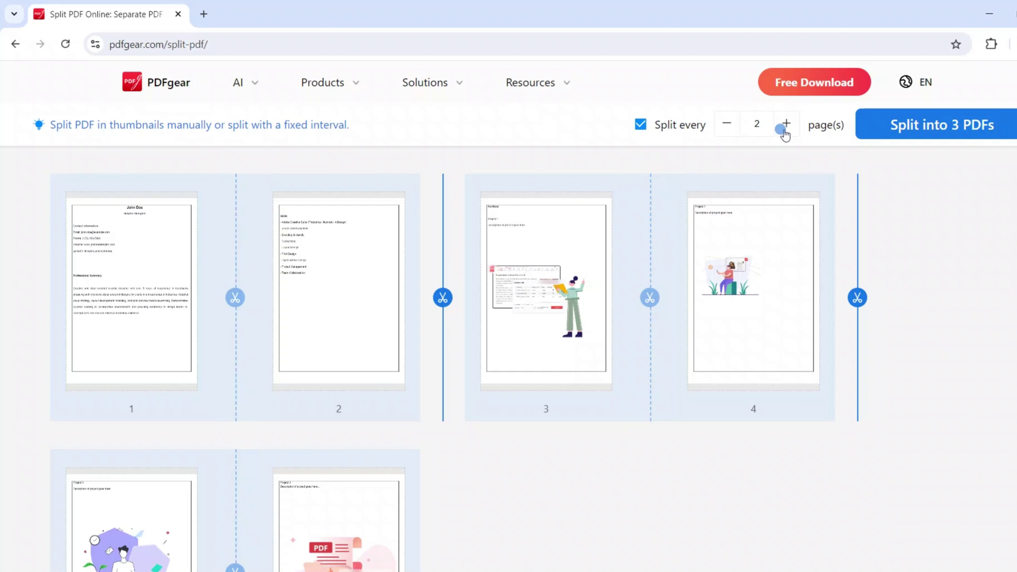
scroll(297, 491, "down", 1)
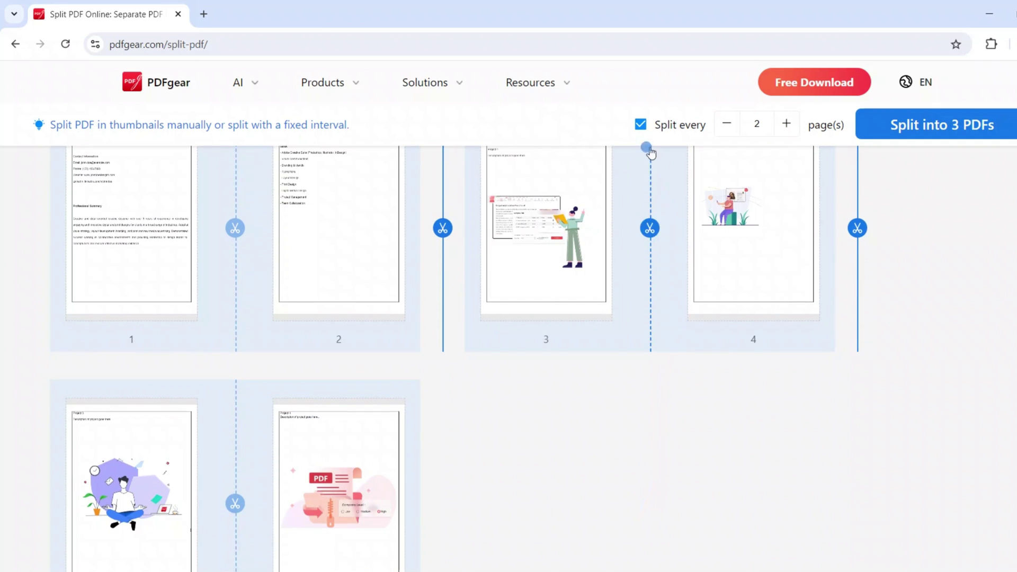
left_click(640, 125)
left_click(443, 228)
scroll(447, 511, "up", 1)
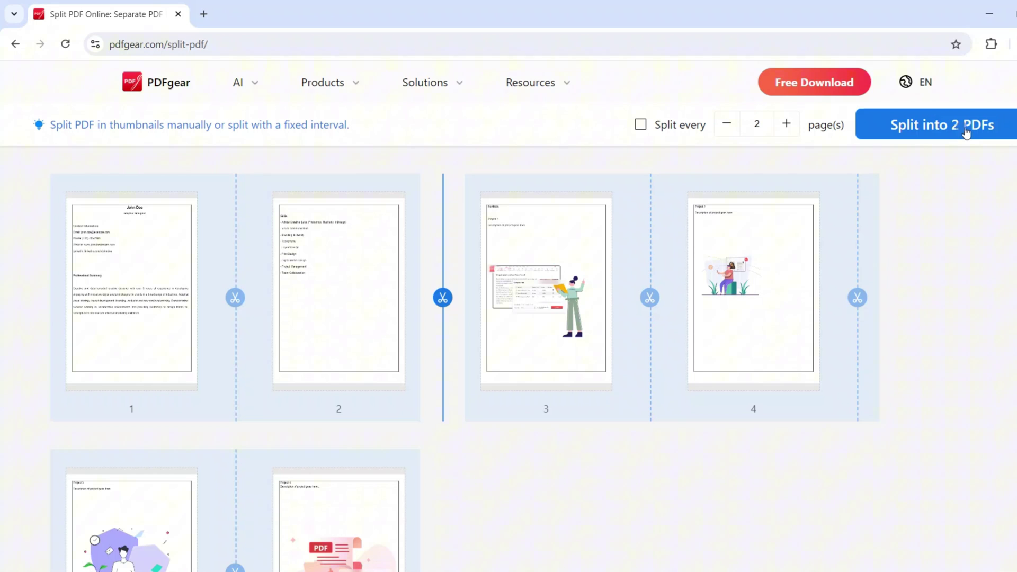
- Split the resume into 2 PDFs and download Resume_Split.zip
left_click(966, 132)
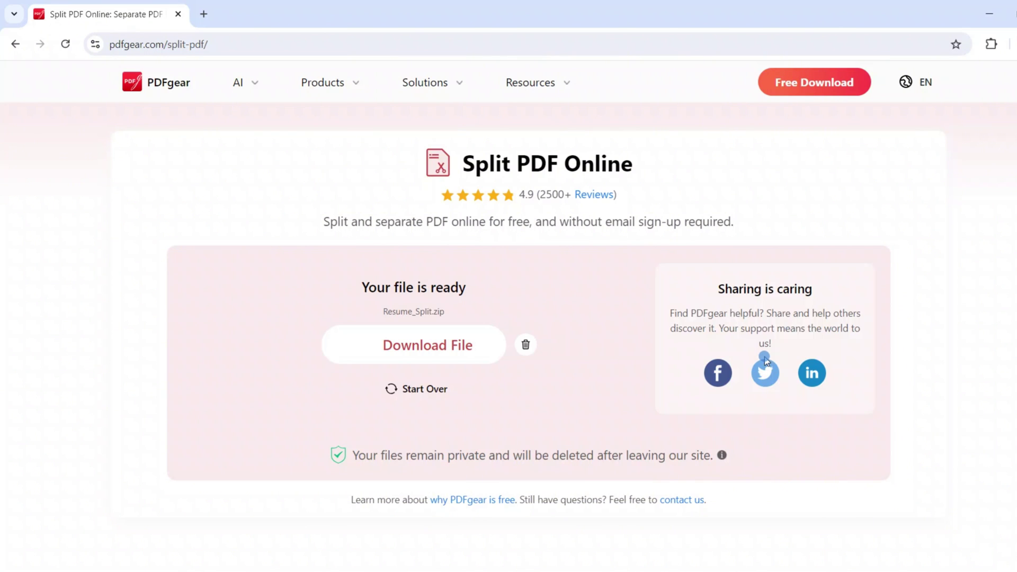
left_click(391, 350)
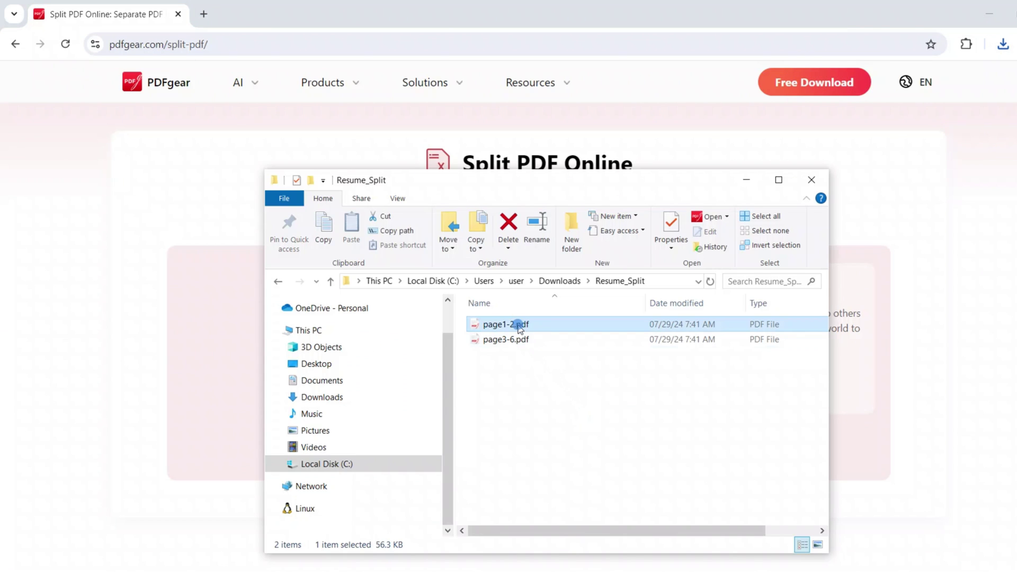
- Open page1-2.pdf and page3-6.pdf in PDFgear as page thumbnails, side by side
double_click(520, 327)
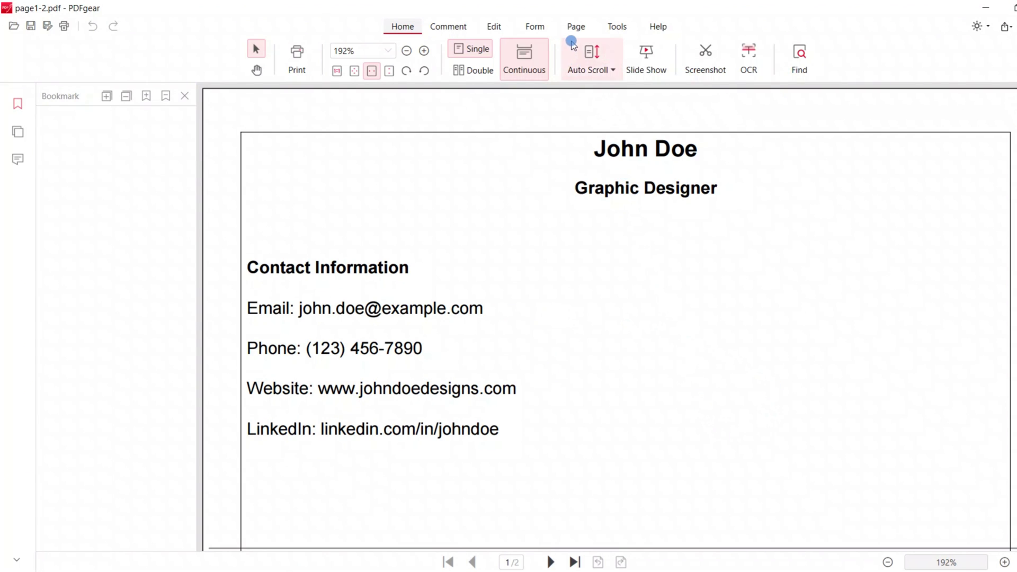
left_click(577, 27)
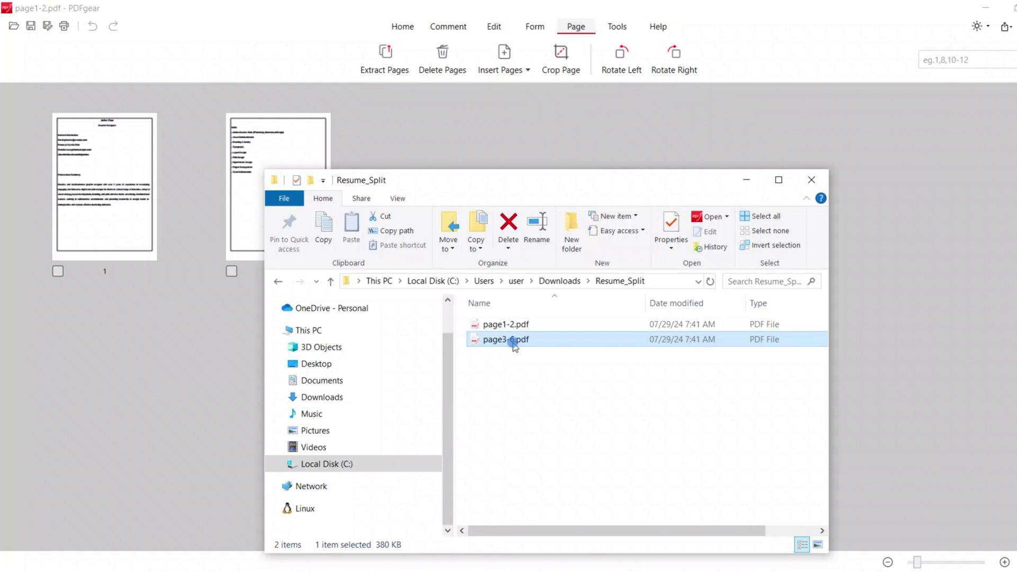
double_click(514, 342)
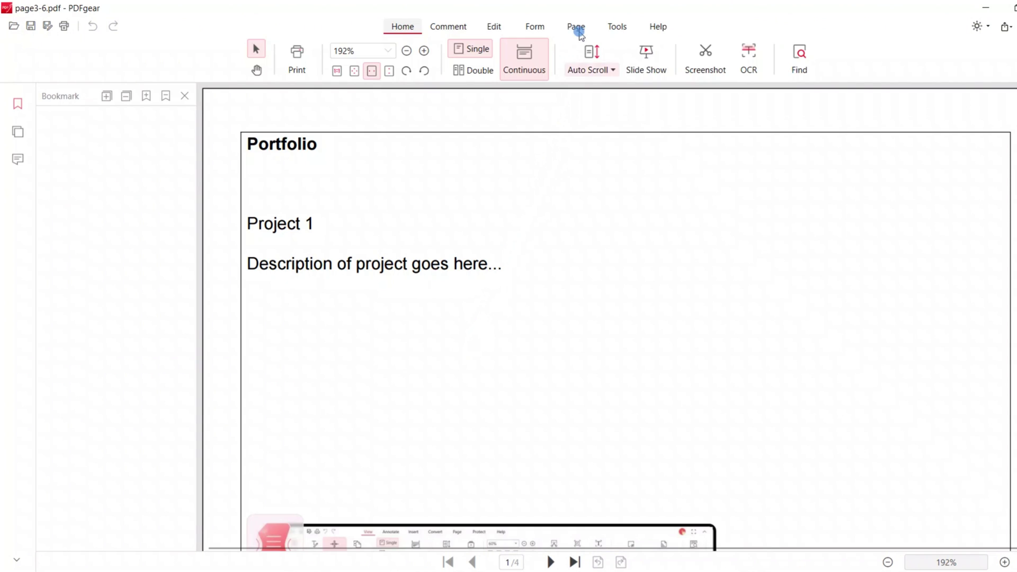
left_click(577, 27)
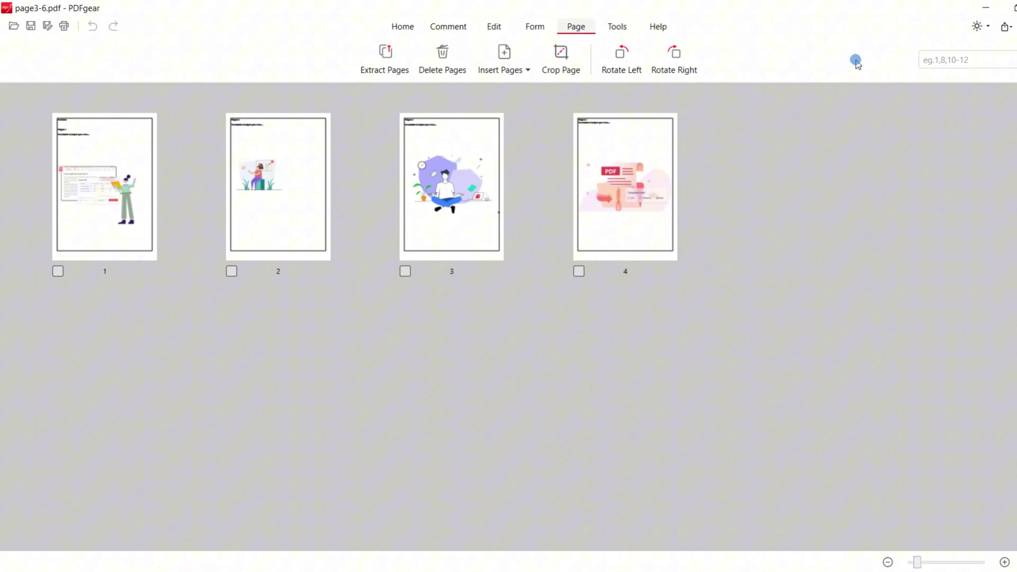
mouse_move(767, 10)
left_mouse_down()
mouse_move(612, 292)
mouse_move(715, 153)
left_mouse_up()
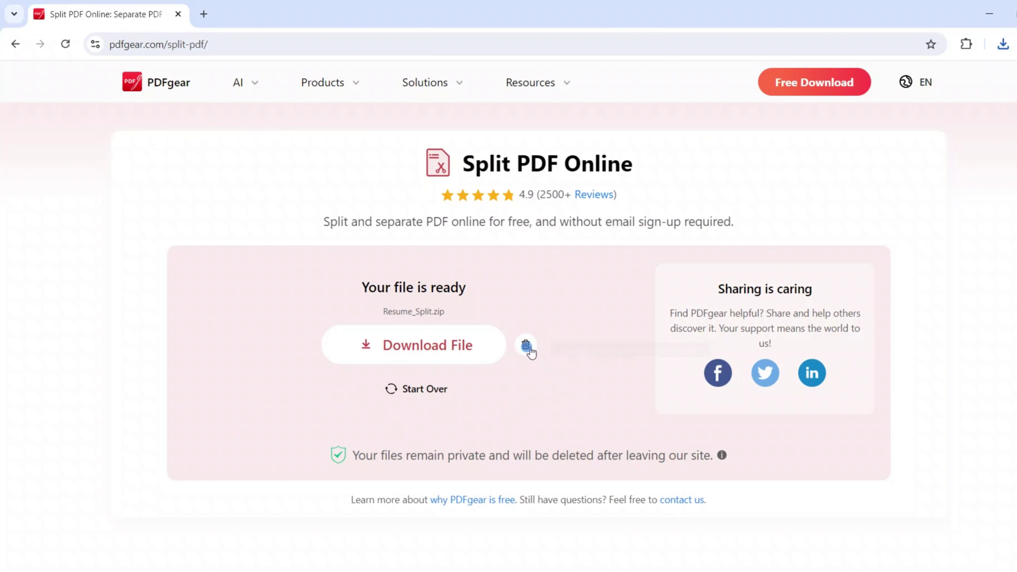
- Upload Resume.pdf again to the online split tool
left_click(527, 347)
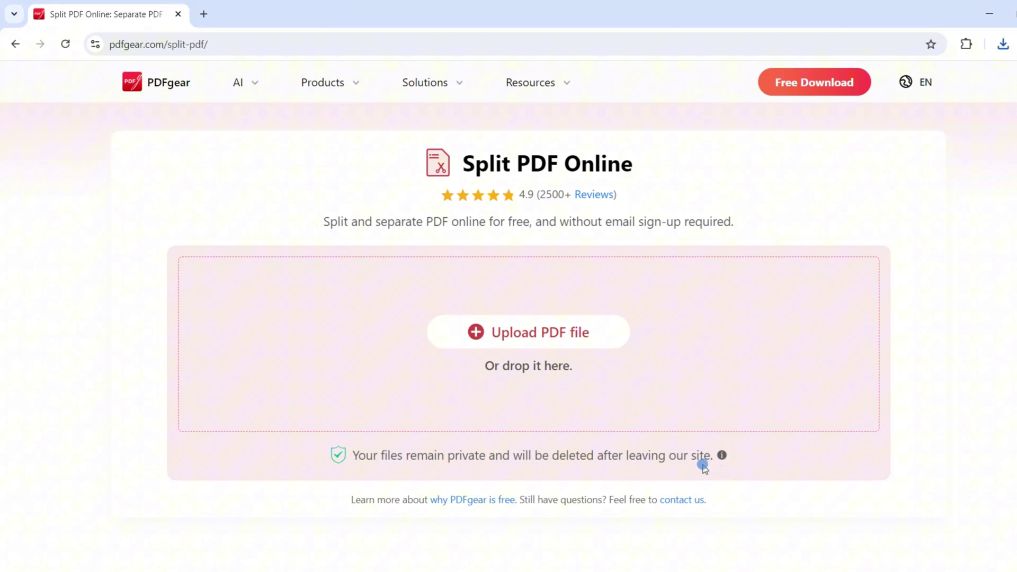
left_click(529, 334)
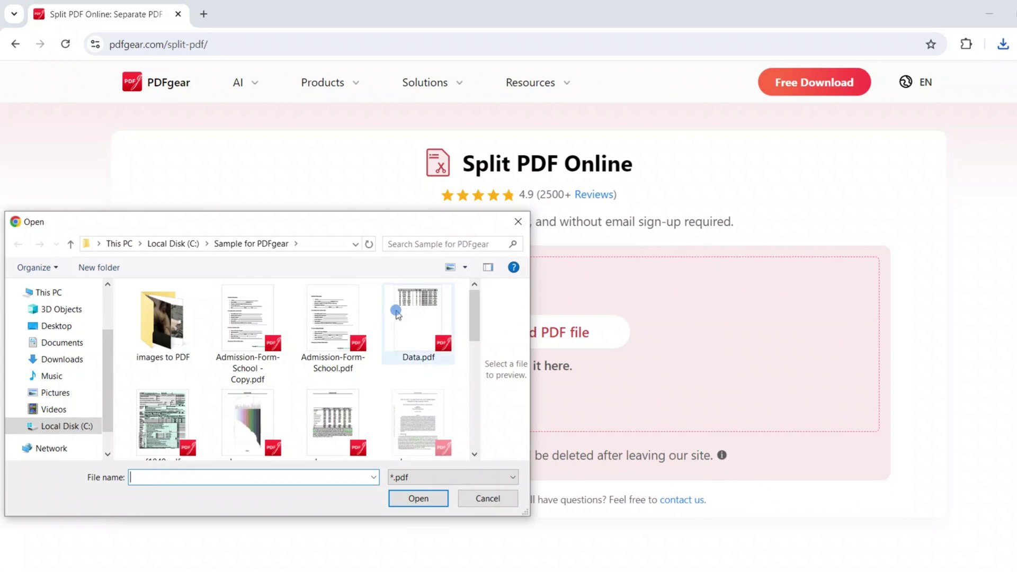
scroll(247, 350, "down", 3)
left_click(162, 333)
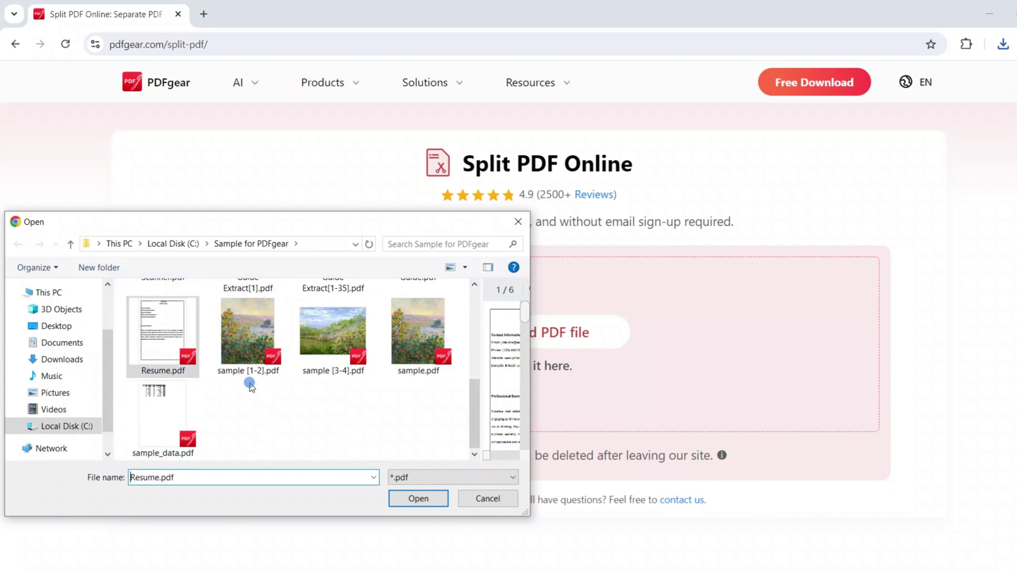
left_click(418, 497)
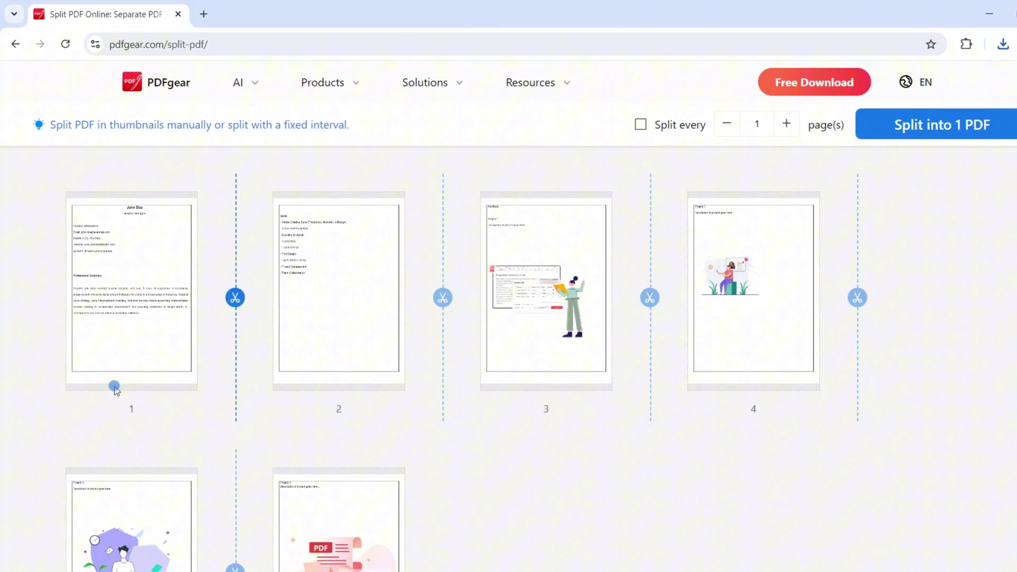
- Split Resume.pdf every 2 pages into three PDFs
left_click(642, 125)
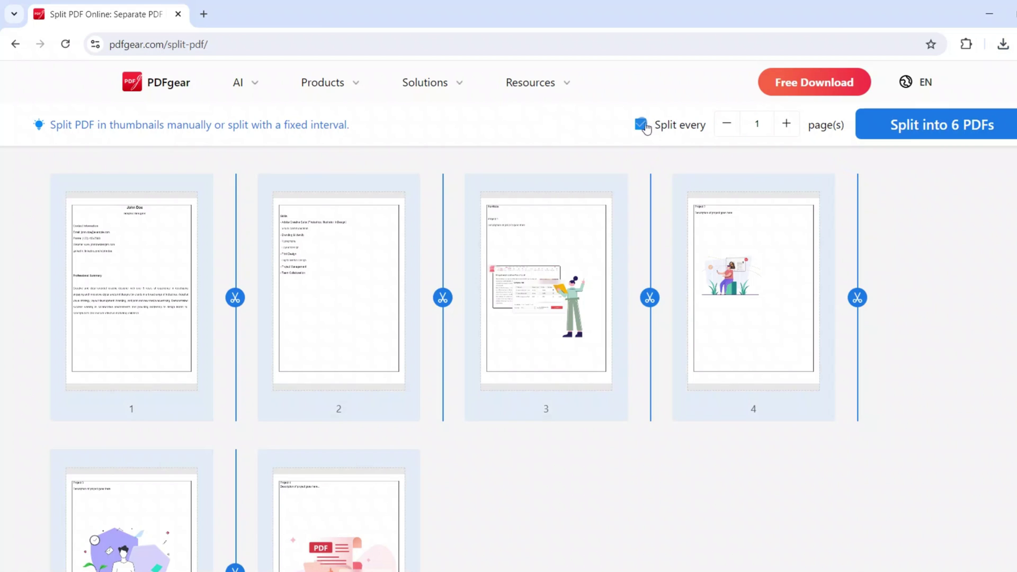
left_click(785, 125)
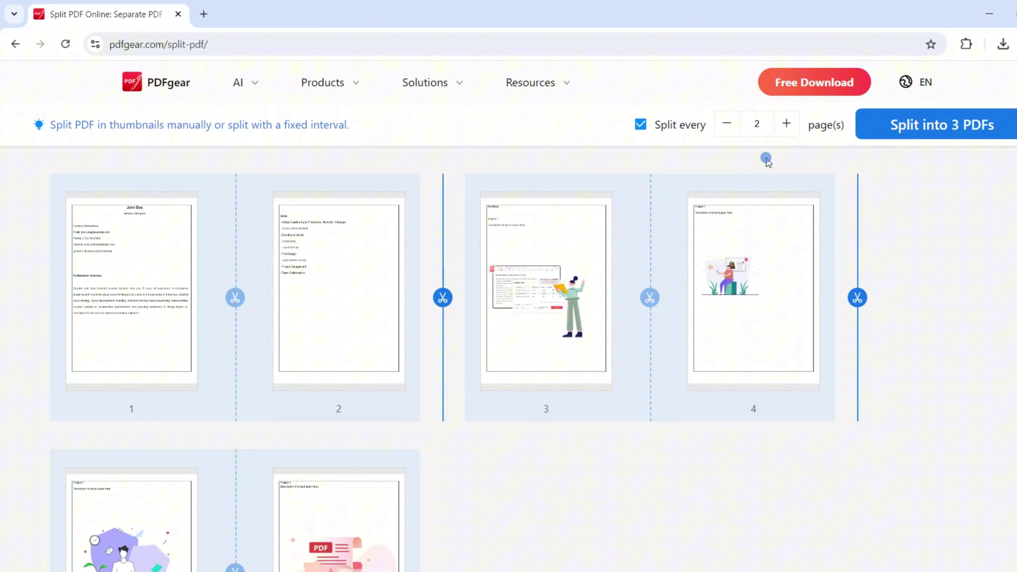
scroll(225, 350, "down", 5)
scroll(225, 350, "down", 5)
scroll(453, 362, "up", 8)
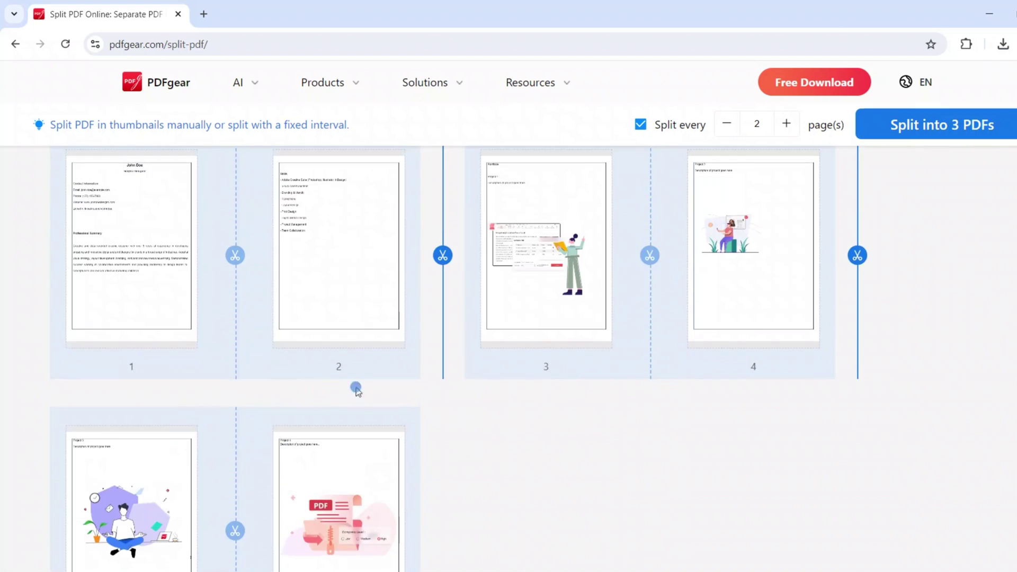
left_click(942, 124)
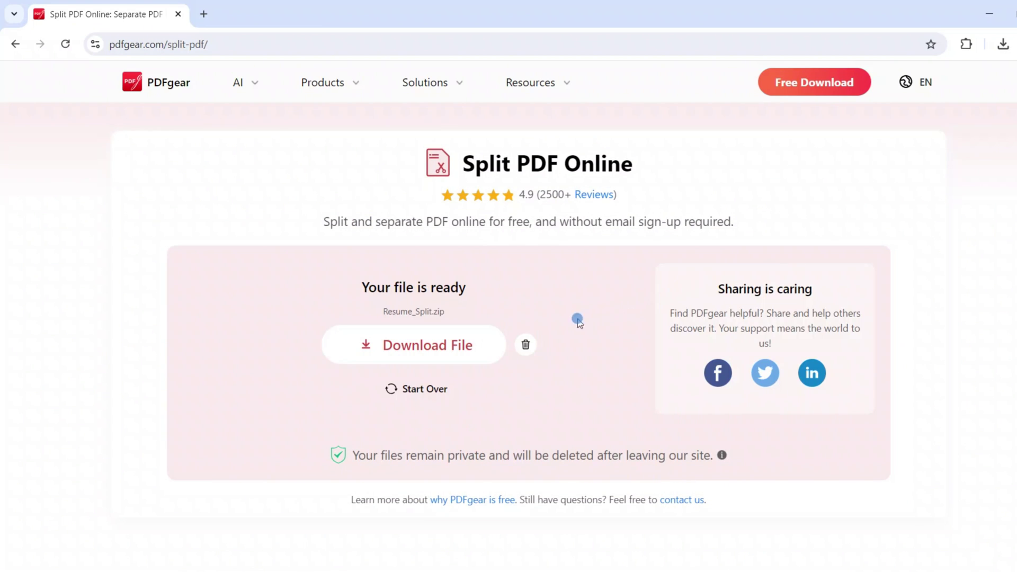
- Download the split archive and open page1-2.pdf and page3-4.pdf in PDFgear
left_click(412, 350)
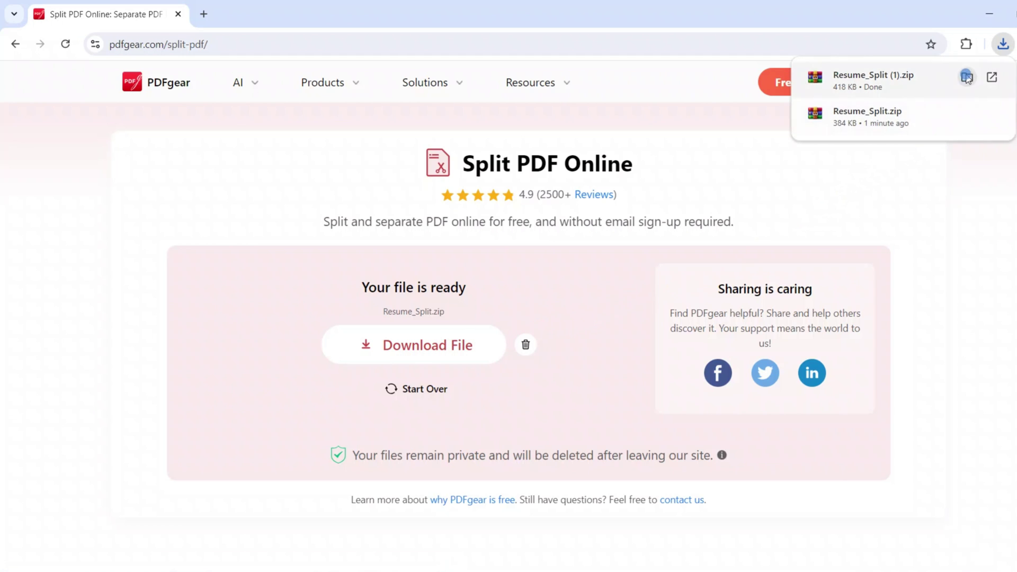
left_click(872, 80)
left_click(506, 324)
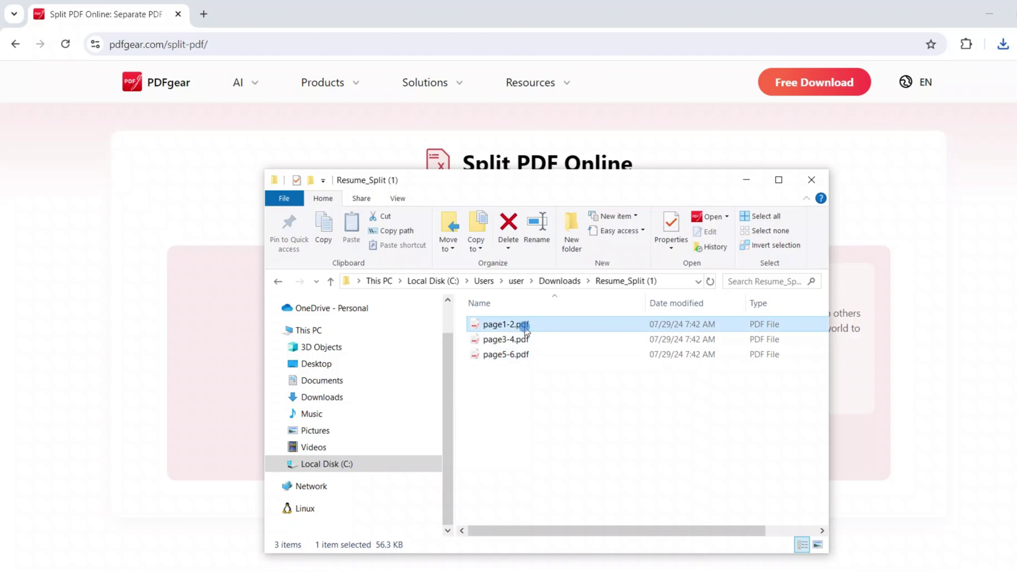
double_click(524, 326)
left_click(576, 26)
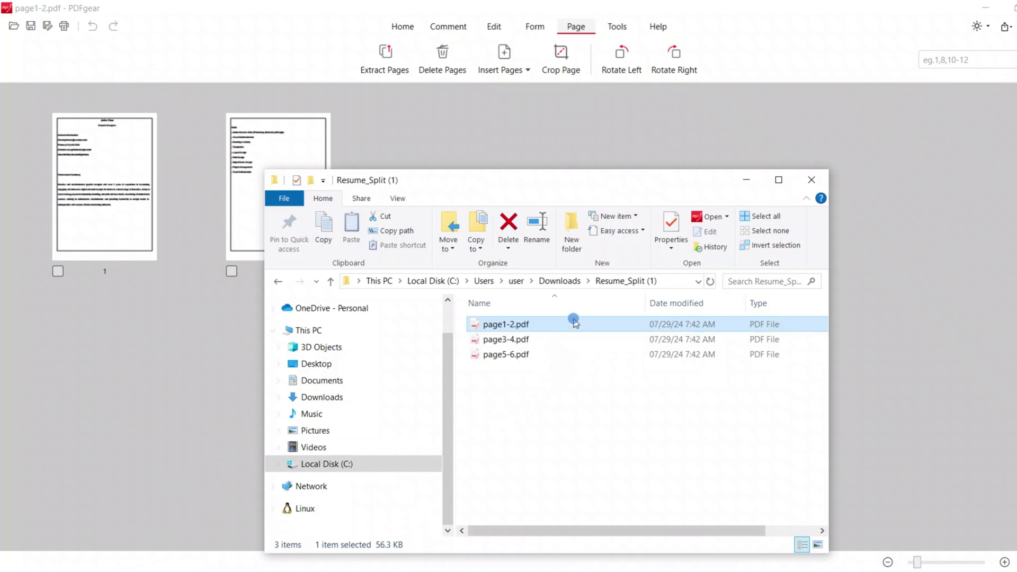
double_click(506, 339)
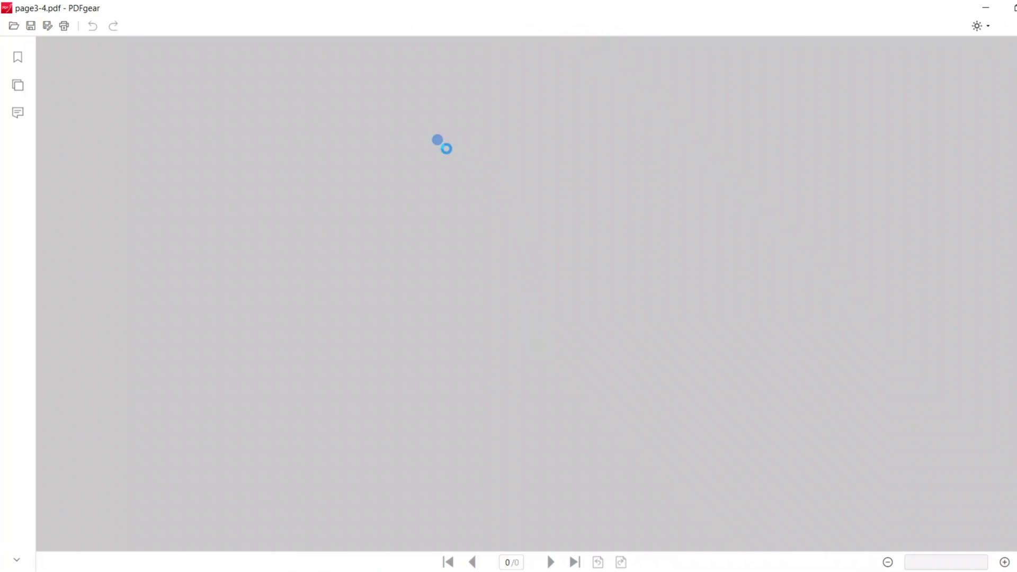
- View page3-4.pdf thumbnails, open page5-6.pdf, and close the split-files folder
left_click(576, 27)
left_click(1001, 8)
left_click(506, 355)
double_click(506, 355)
left_click(532, 290)
left_click(811, 180)
left_click_drag(500, 270, 318, 312)
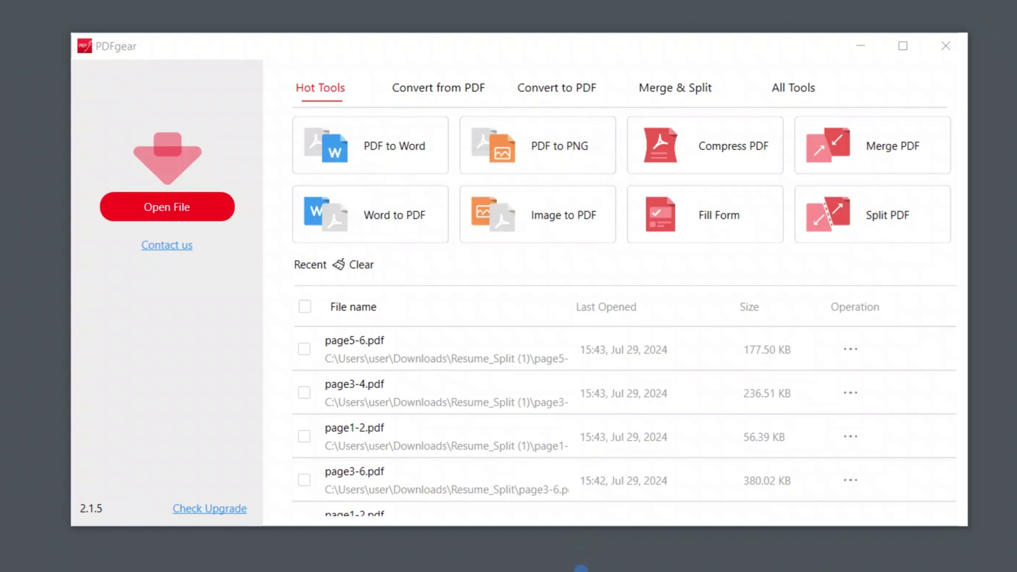
- Open PDFgear's Merge & Split > Split PDF tool and add Resume.pdf and sample [1-2].pdf
left_click(670, 87)
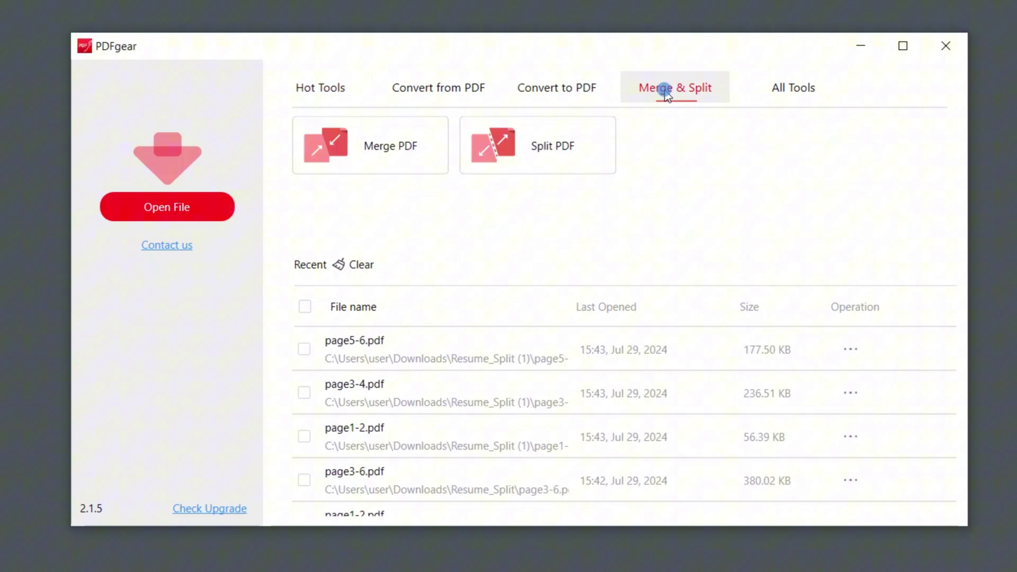
left_click(498, 158)
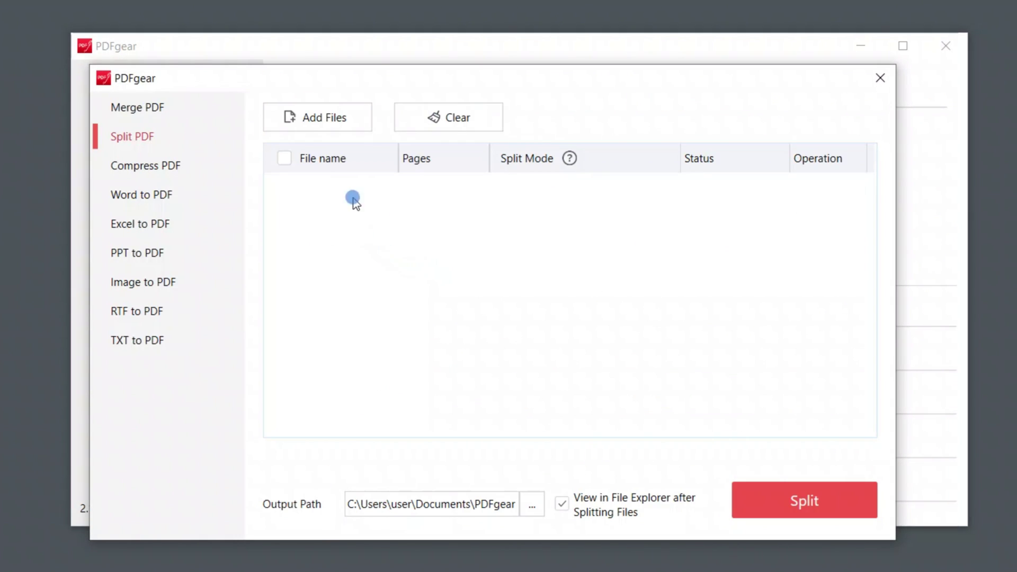
left_click(317, 116)
left_click(303, 286)
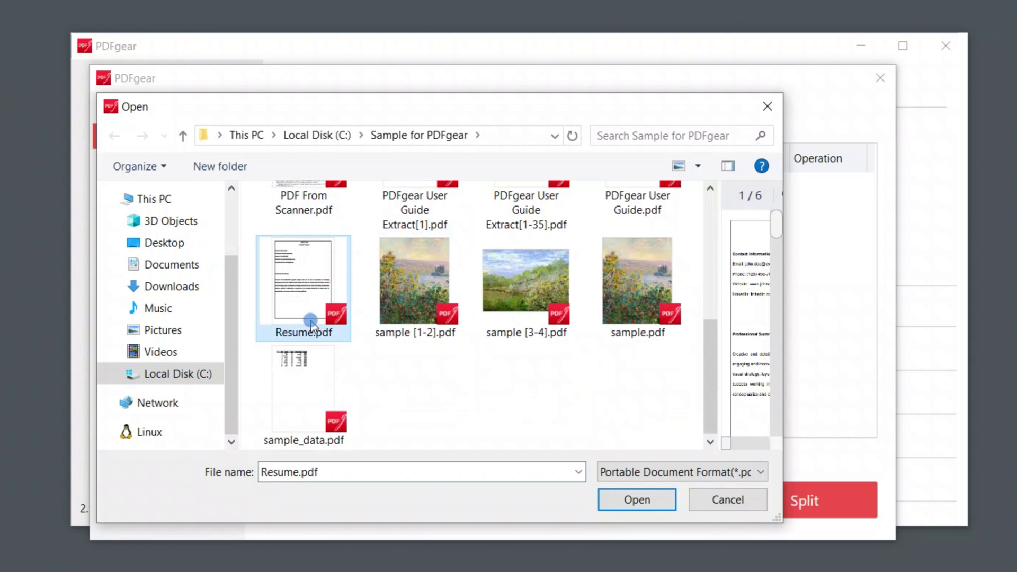
left_click(429, 307, "ctrl")
left_click(637, 499)
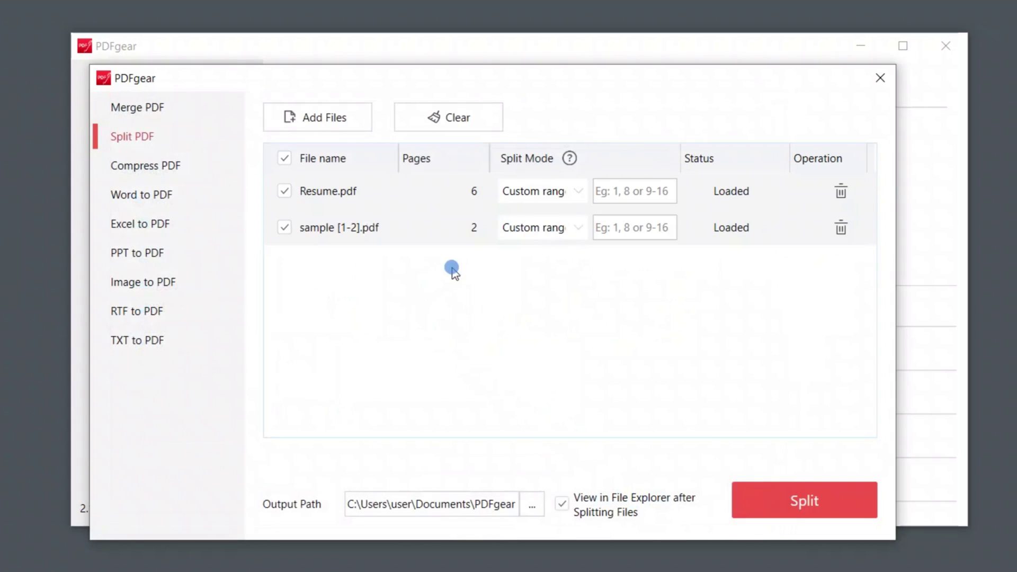
- Keep Resume.pdf on Custom range with page ranges 1-2 and 3-6
left_click(572, 190)
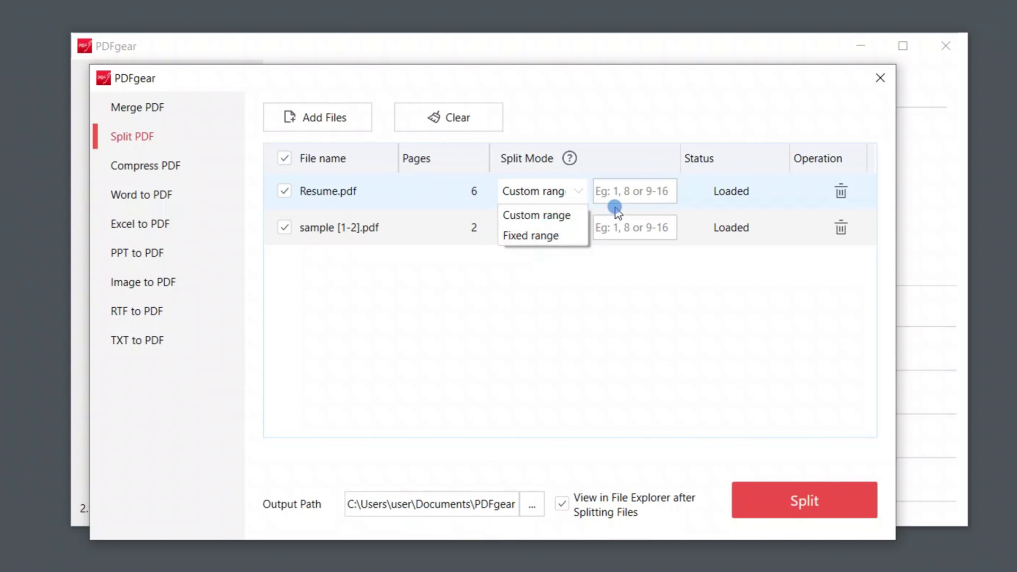
left_click(586, 197)
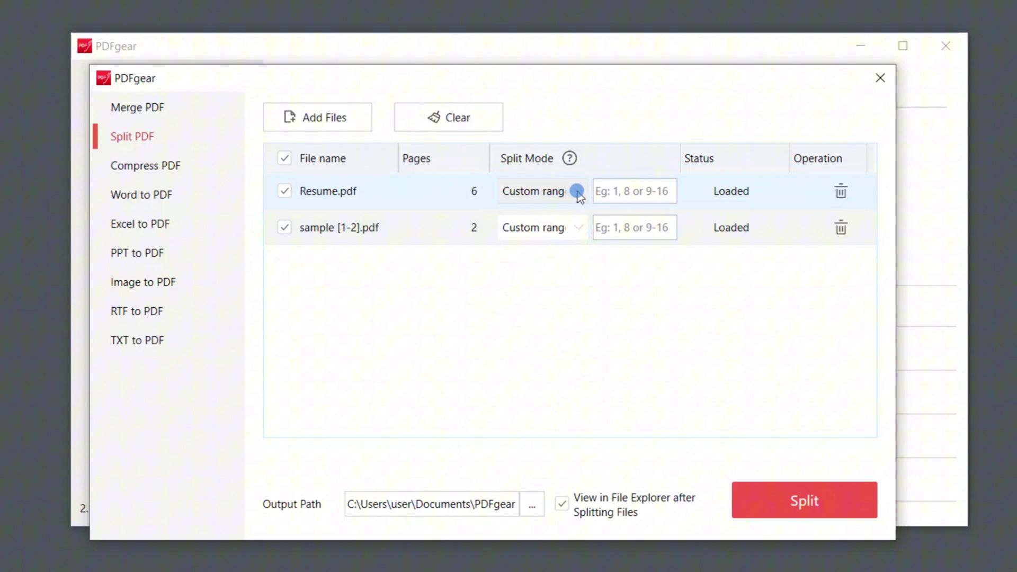
left_click(597, 192)
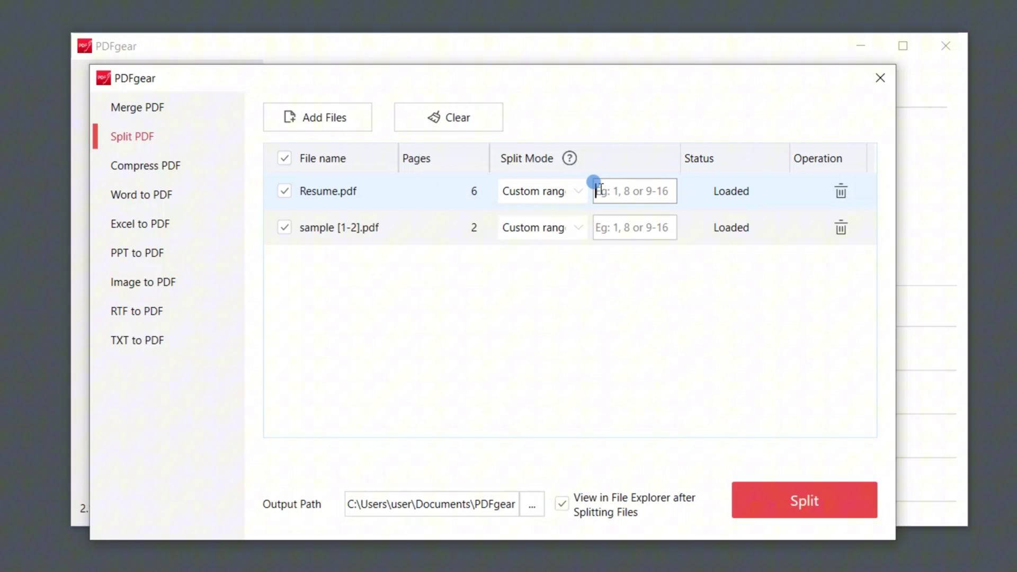
type("1-2, 3-6")
- Set sample [1-2].pdf to Fixed range 1 and split both files
left_click(576, 227)
left_click(546, 272)
left_click(576, 229)
left_click(618, 228)
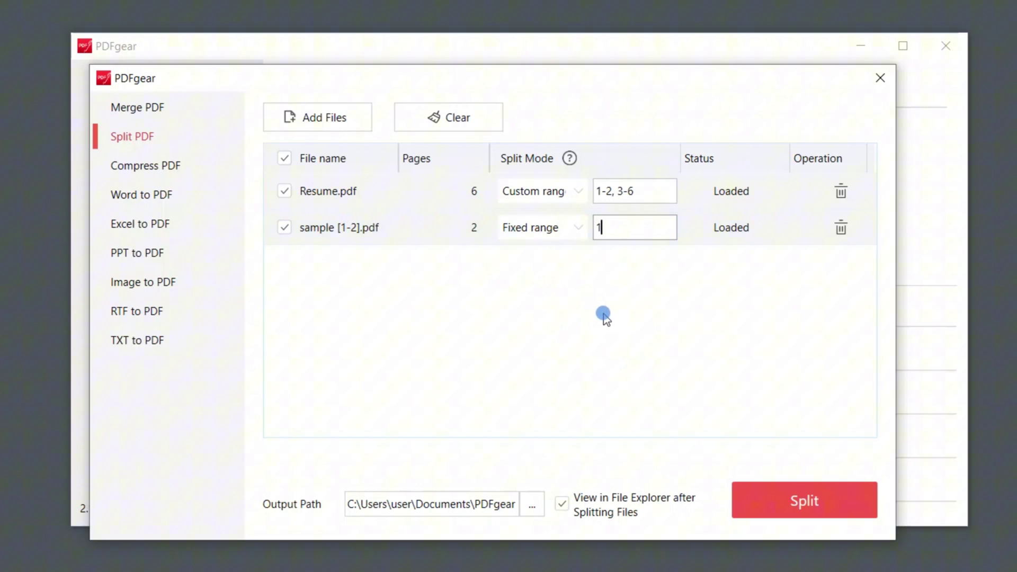
left_click(767, 519)
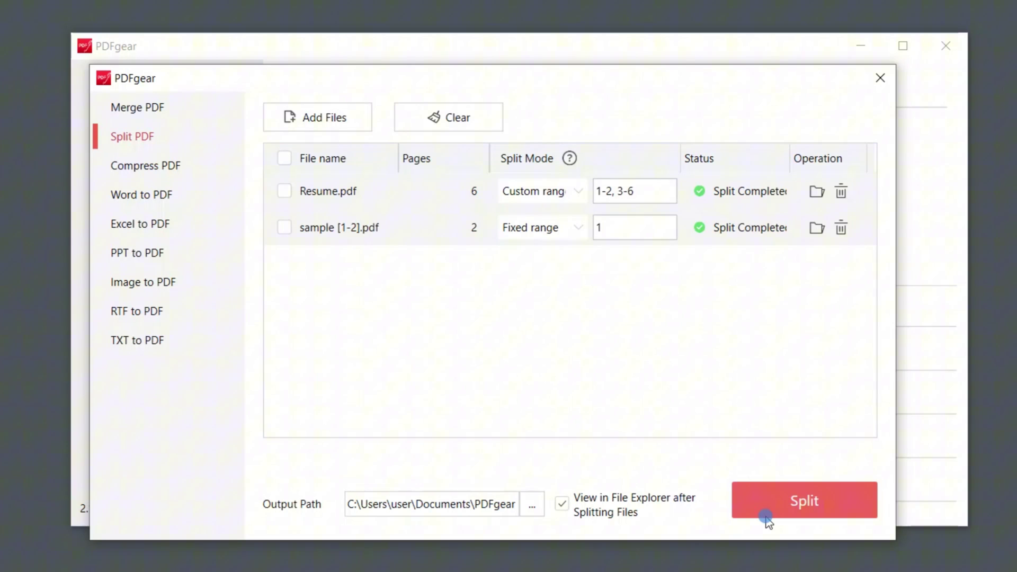
- View the two split PDFs in the sample [1-2] output folder, then return to PDFgear Split
double_click(485, 230)
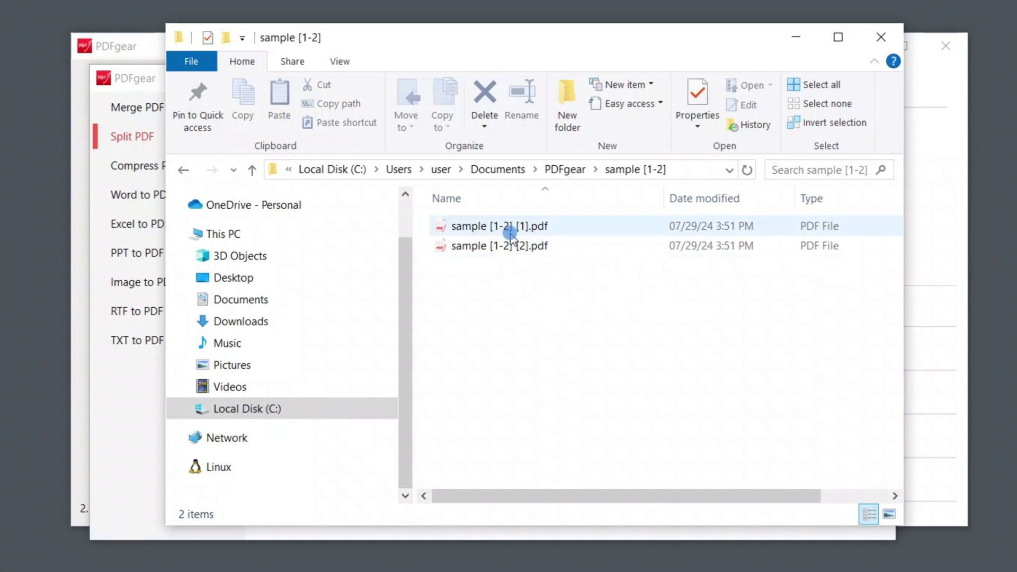
left_click(125, 404)
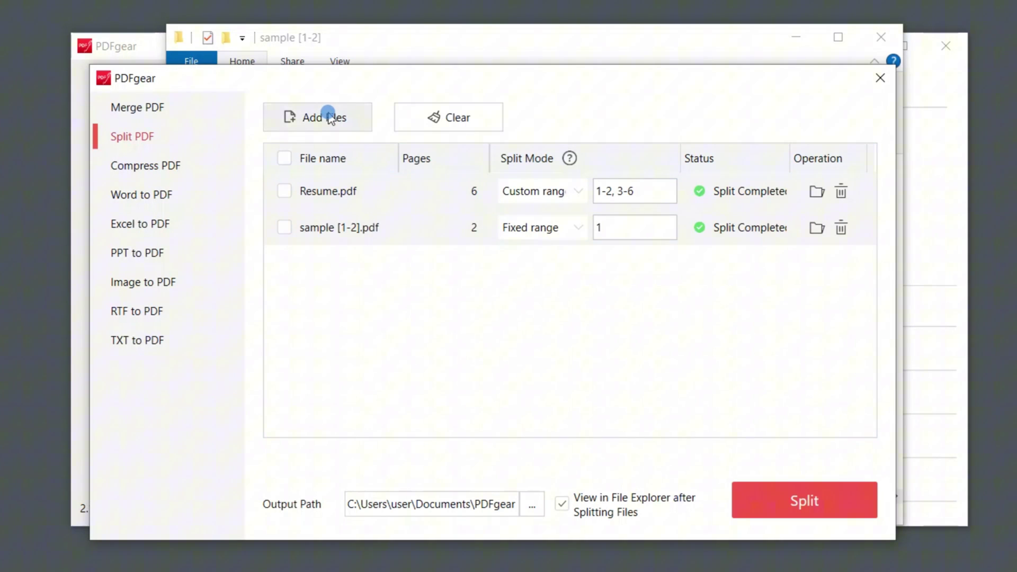
- Add PDFgear User Guide Extract[1-35].pdf to the batch split list
left_click(316, 117)
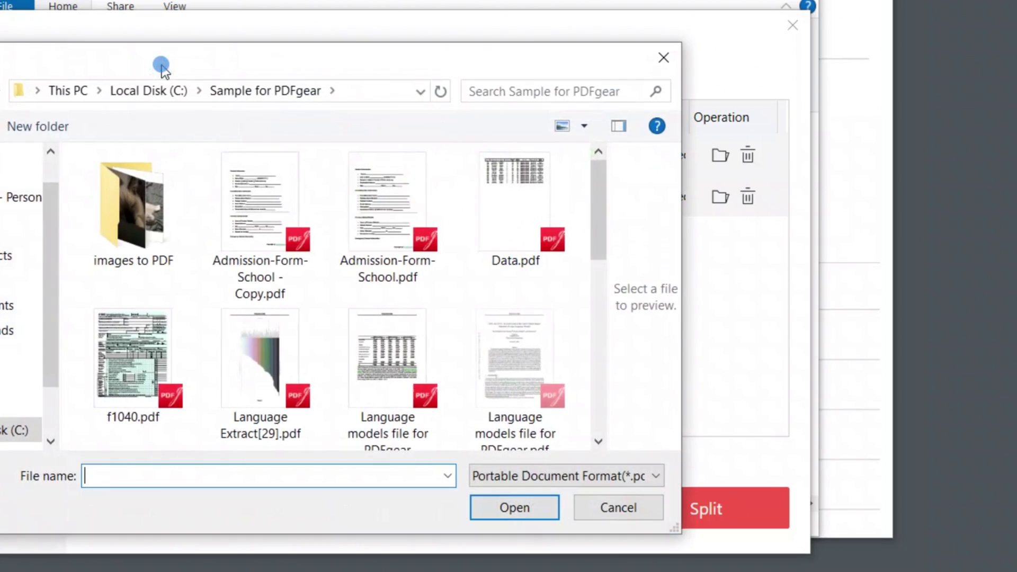
scroll(263, 238, "down", 5)
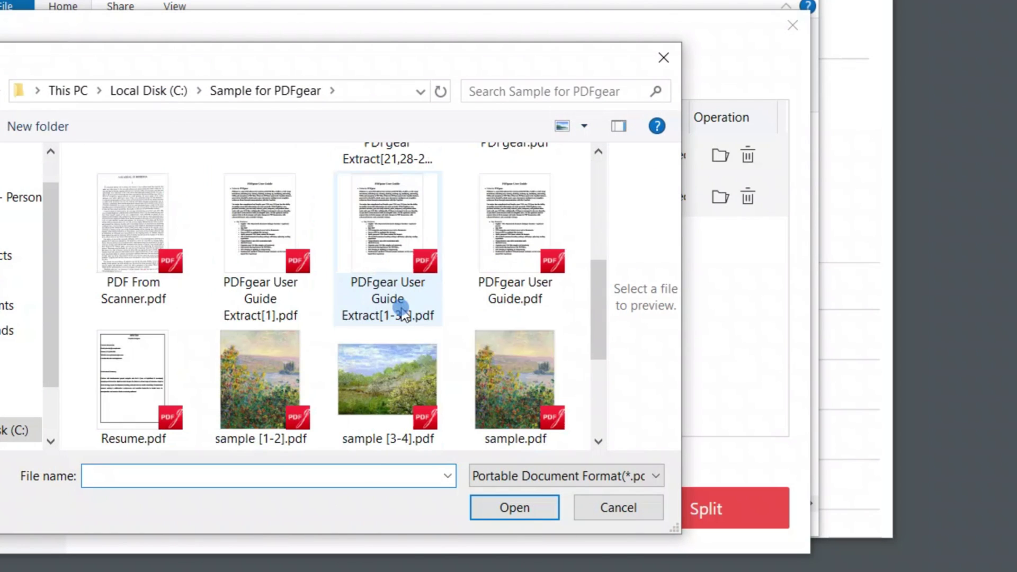
left_click(385, 258)
left_click(513, 507)
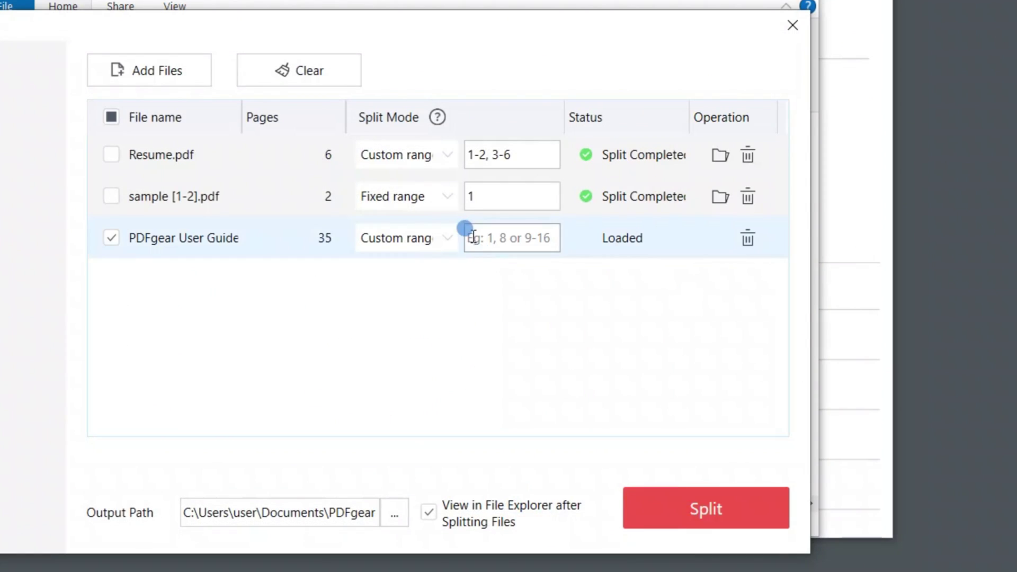
- Split the User Guide in fixed ranges of 6 pages and close the results folder
left_click(395, 238)
left_click(393, 270)
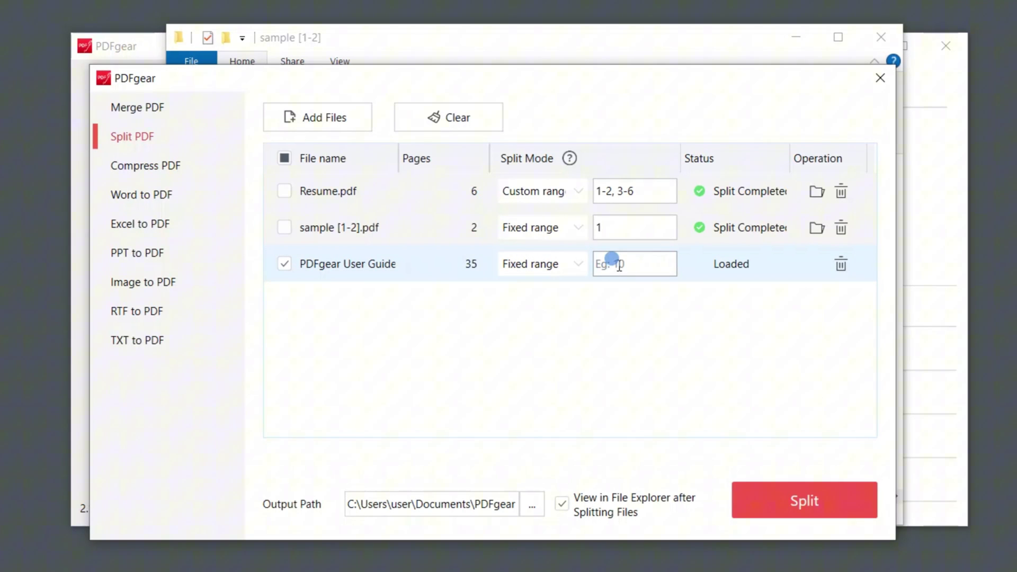
type("6")
left_click(793, 502)
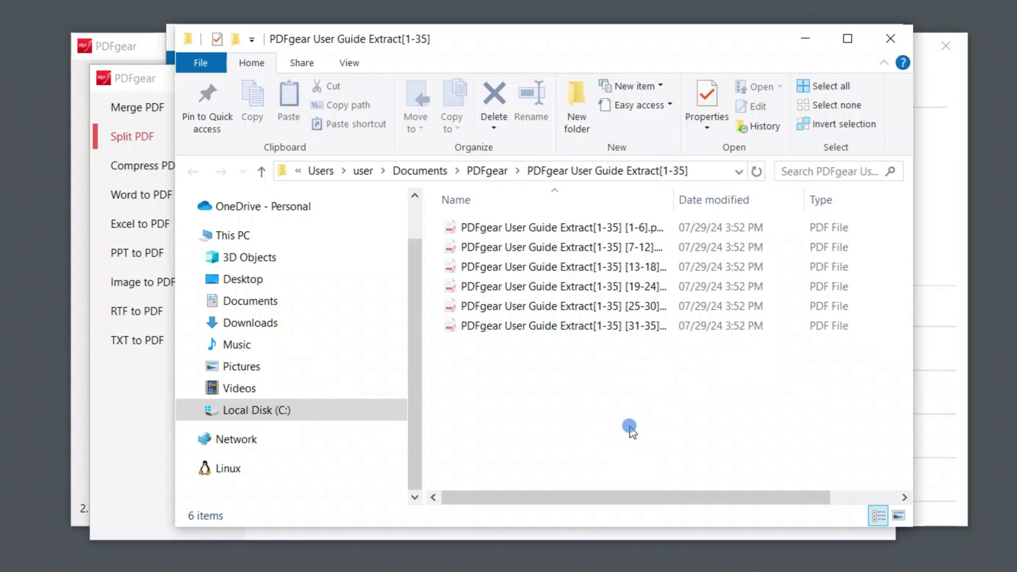
left_click(890, 40)
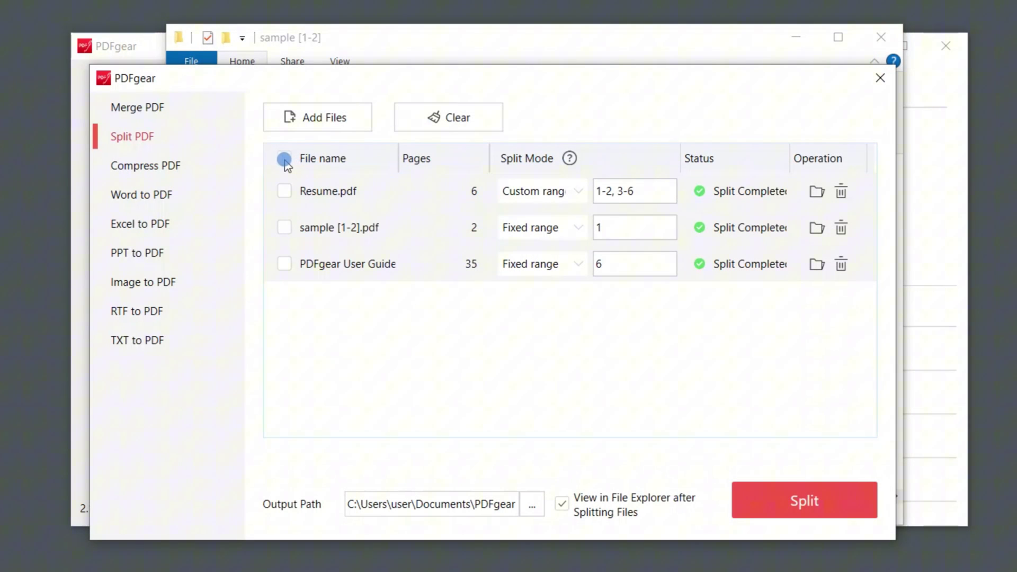
- Remove all three files from the split list, keeping 'View in File Explorer after Splitting Files' ticked
left_click(284, 157)
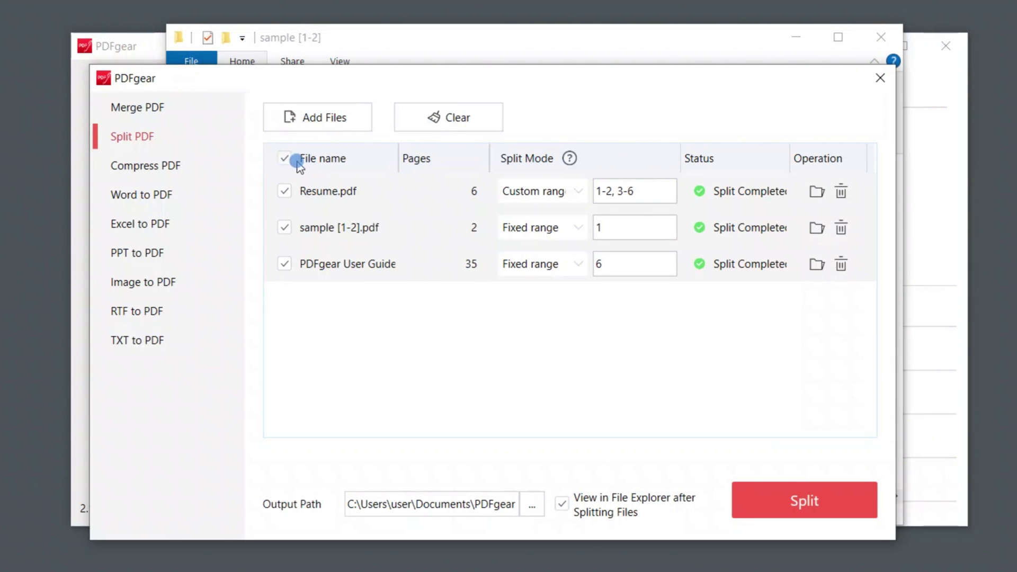
left_click(457, 117)
left_click(525, 343)
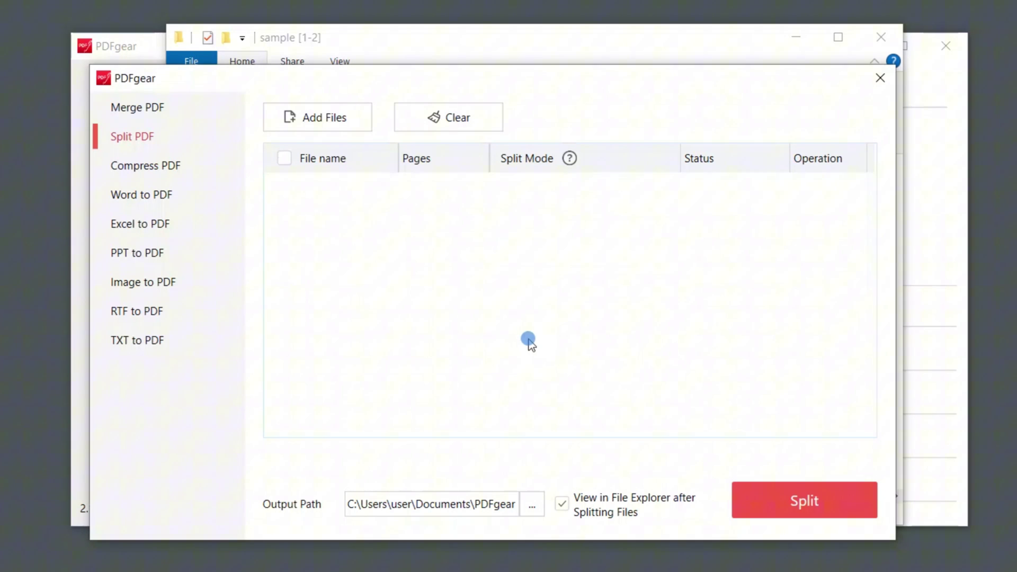
left_click(562, 505)
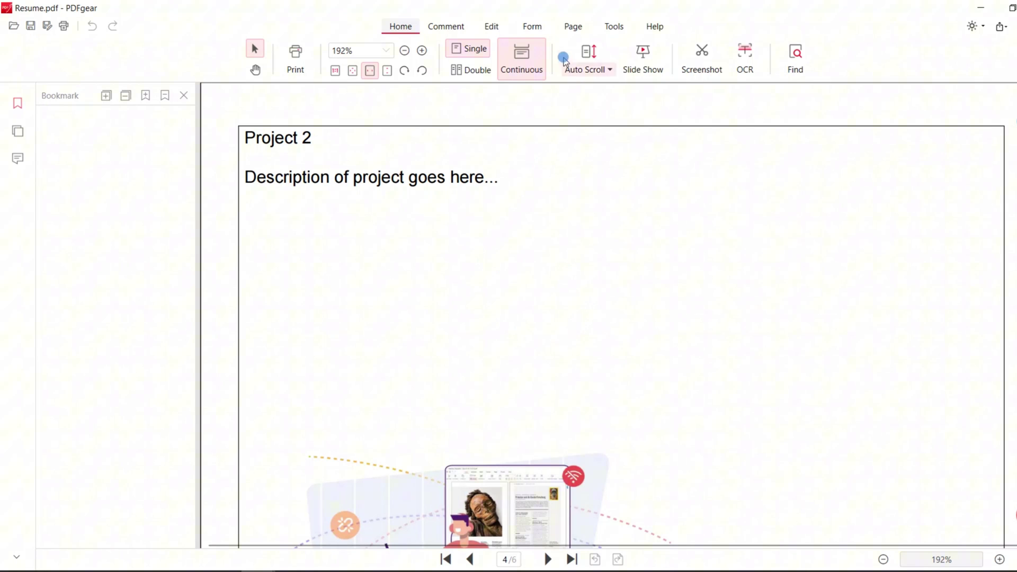
left_click(619, 31)
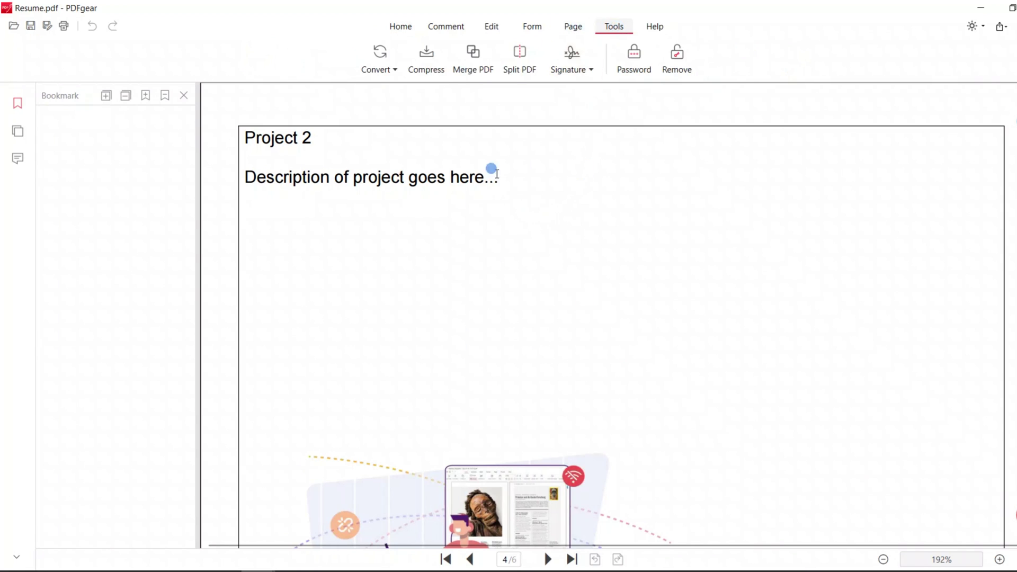
left_click(515, 57)
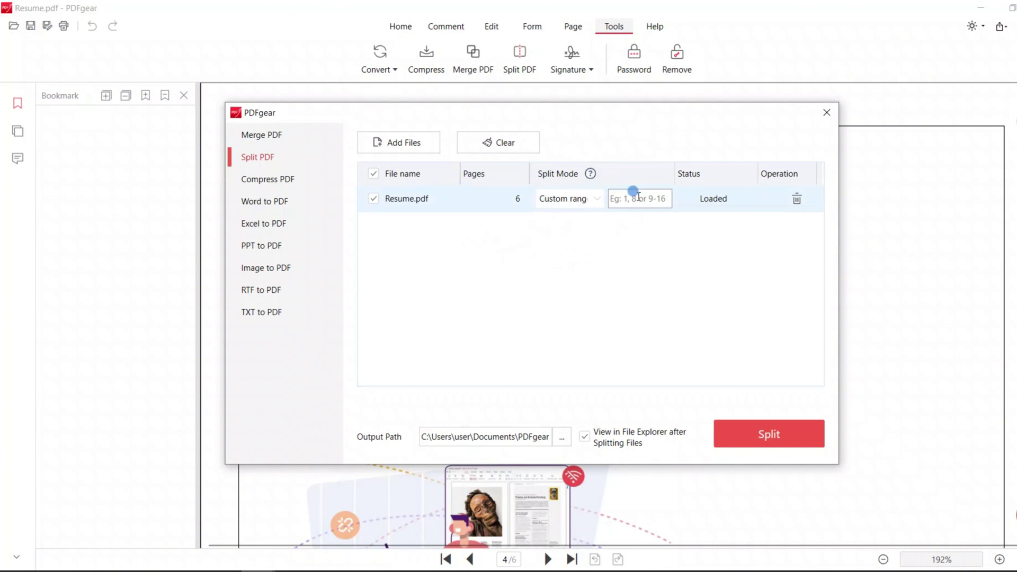
left_click(826, 112)
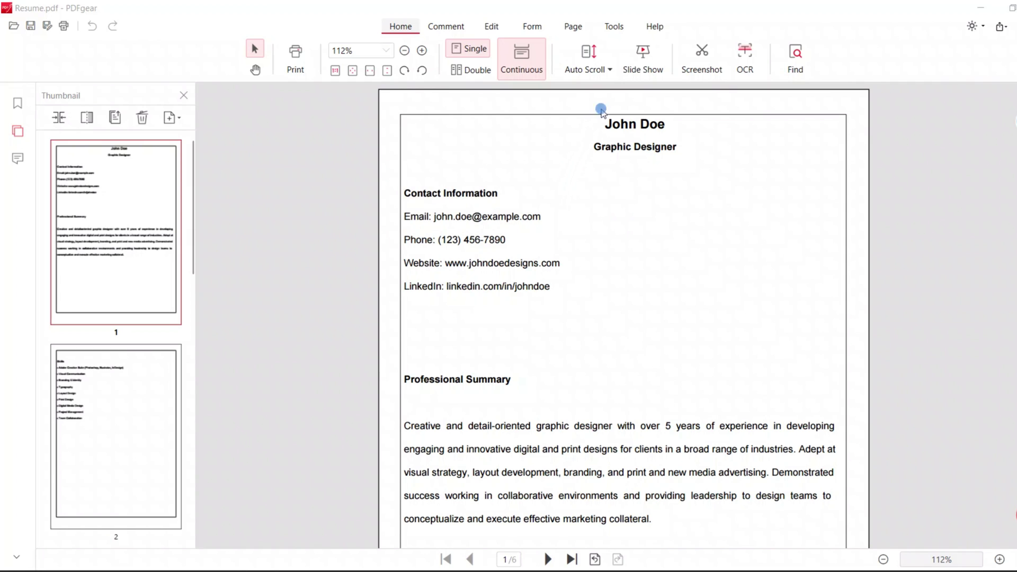
- Select Resume pages 3, 4, 5 and 6 in the page grid and bring up Extract Pages
left_click(573, 26)
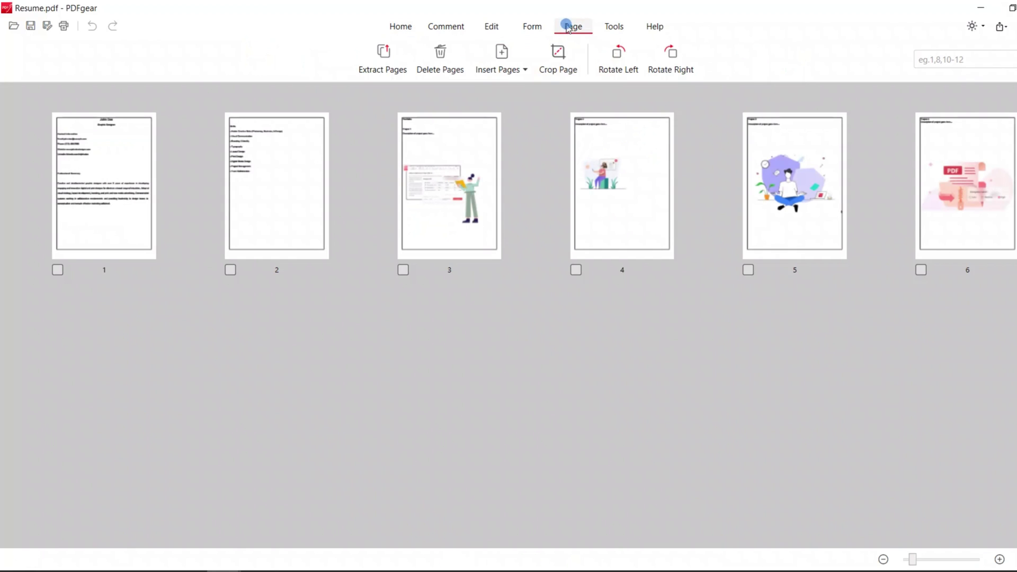
left_click(465, 214)
left_click(593, 220, "ctrl")
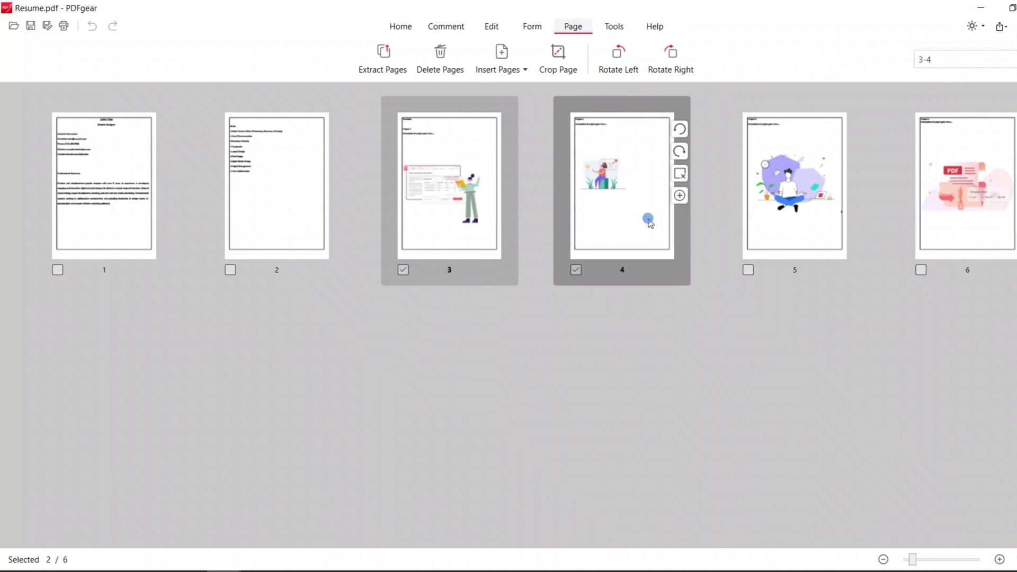
left_click(791, 225, "ctrl")
left_click(937, 223, "ctrl")
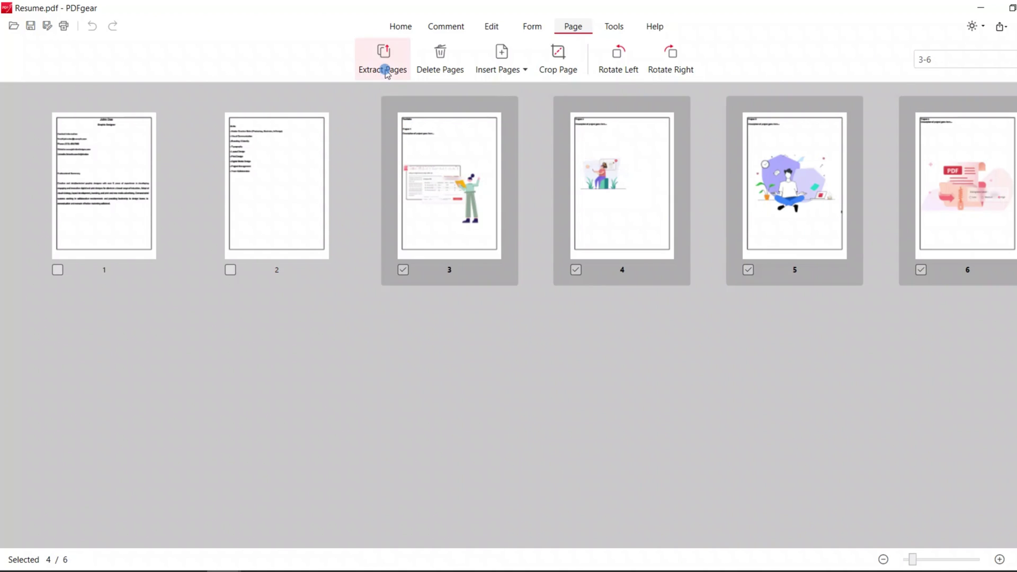
left_click(389, 59)
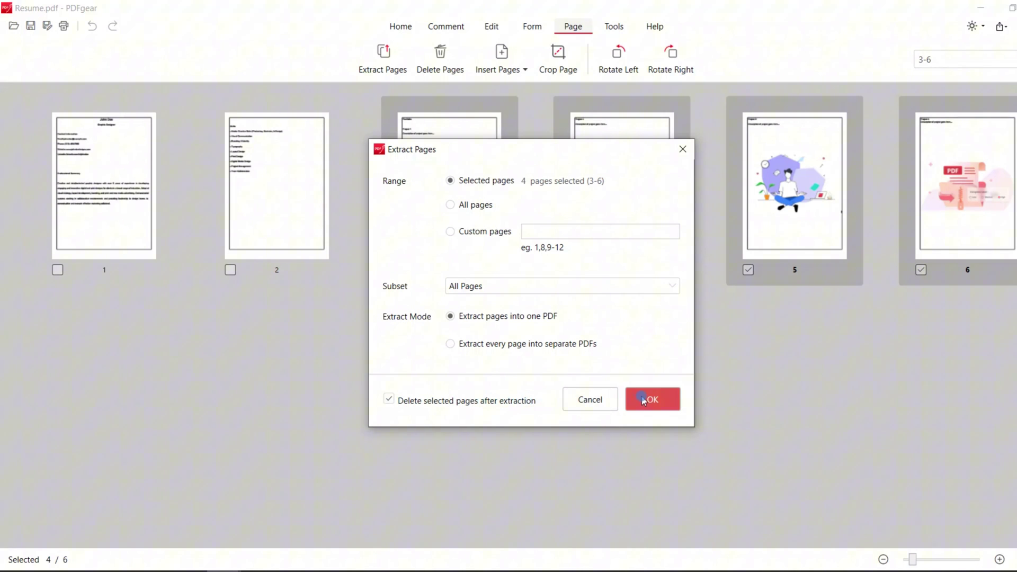
- Save pages 3–6 as Resume Extract[3-6].pdf, check the new file, and close the folder
left_click(651, 399)
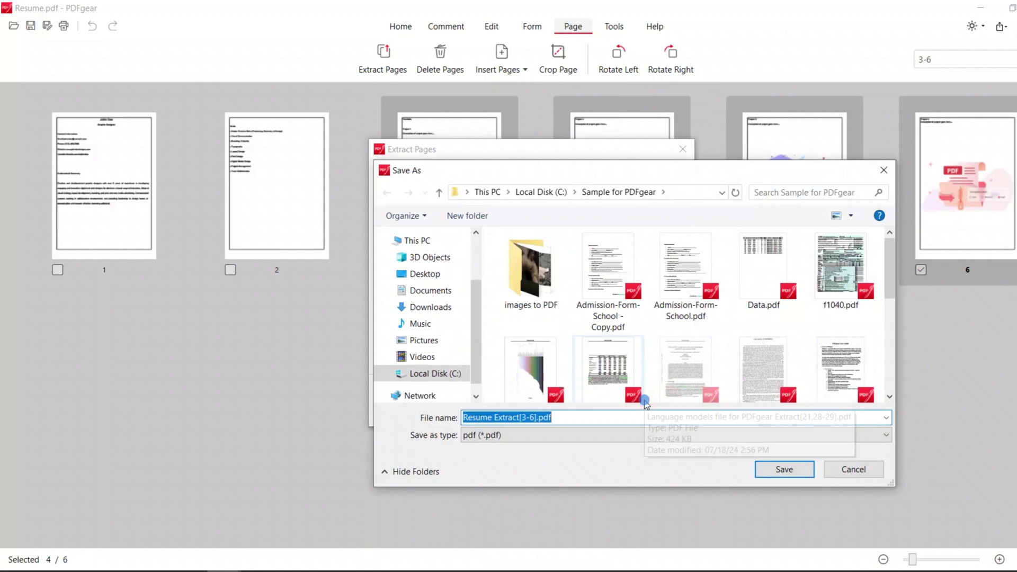
left_click(783, 469)
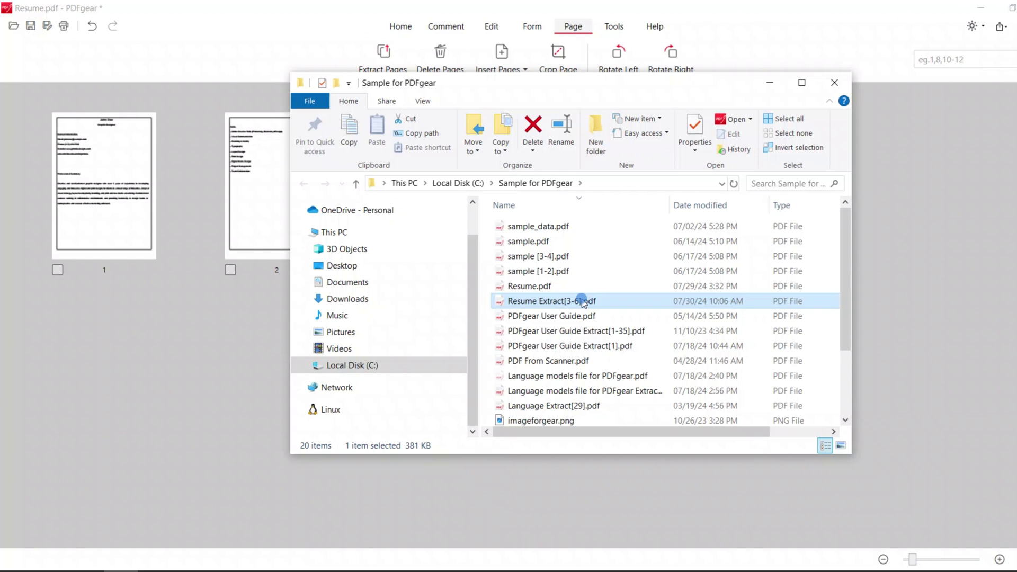
double_click(580, 301)
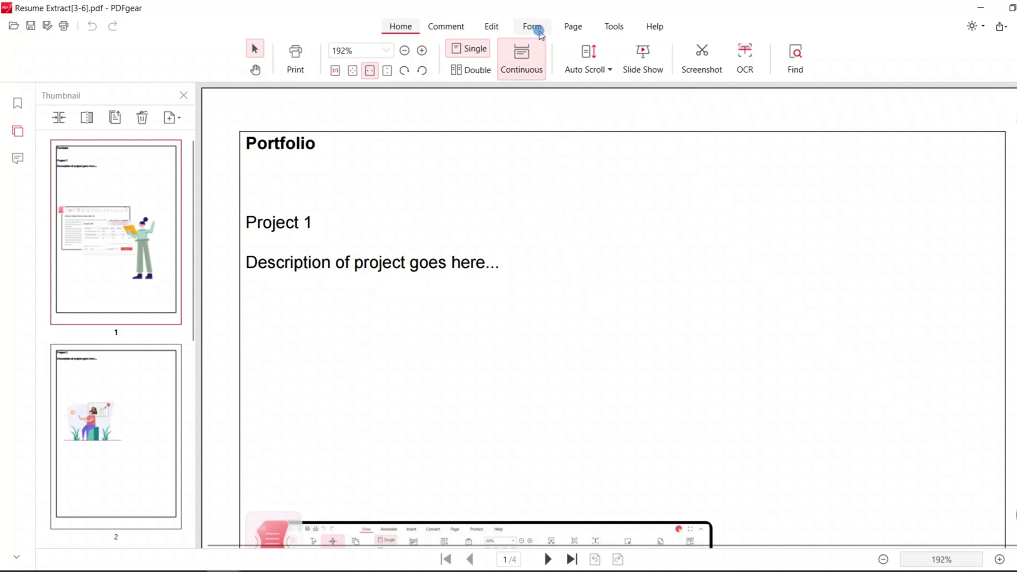
left_click(573, 26)
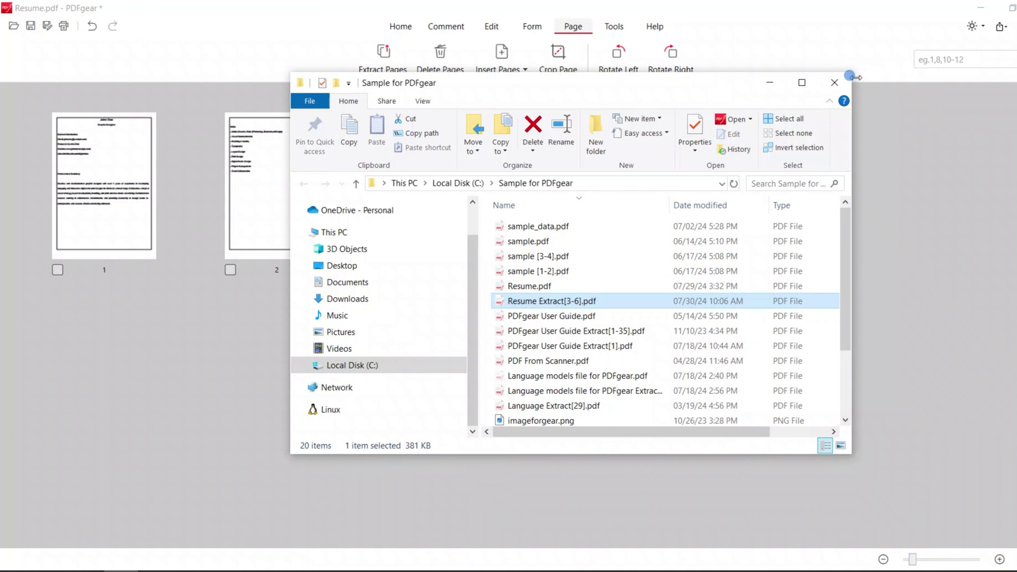
left_click(834, 83)
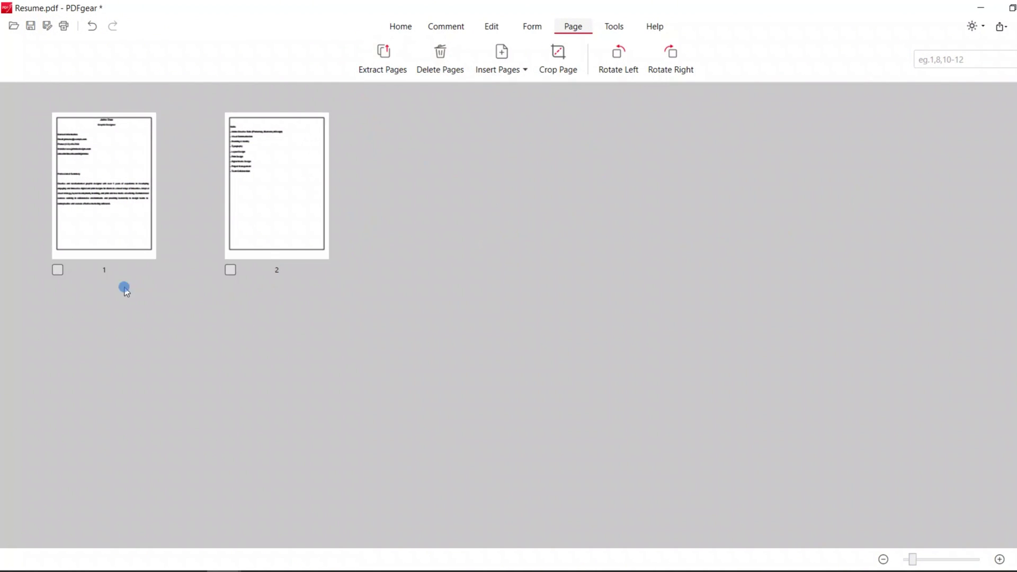
mouse_move(276, 185)
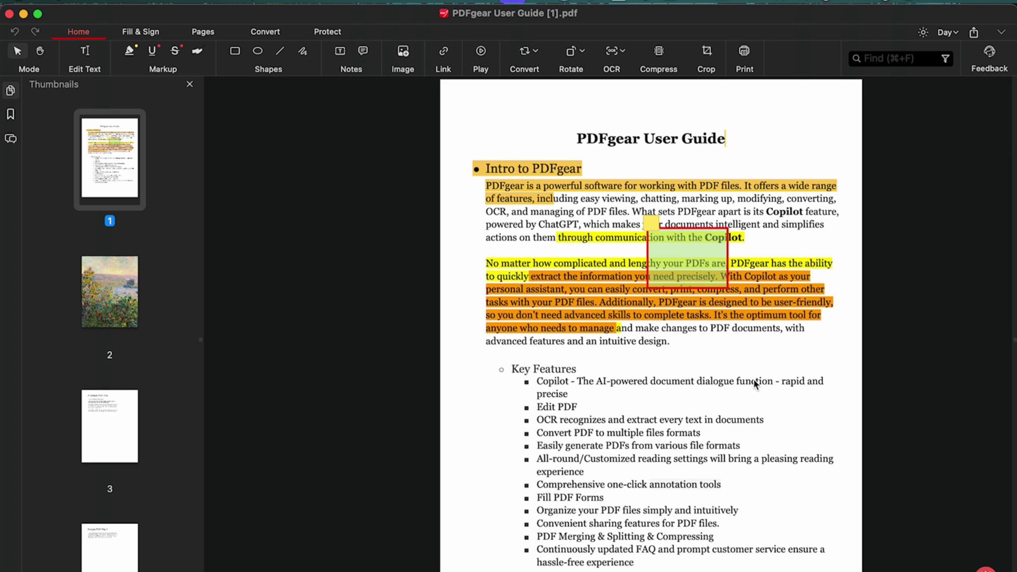
scroll(754, 379, "up", 1)
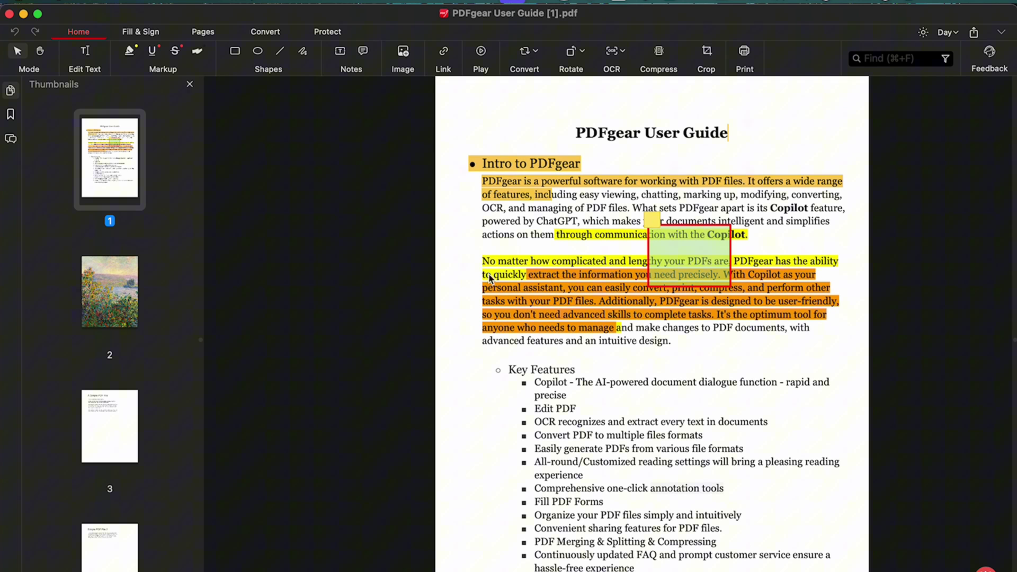
- Bring up the User Guide's Split Options from the page-management tools
left_click(203, 31)
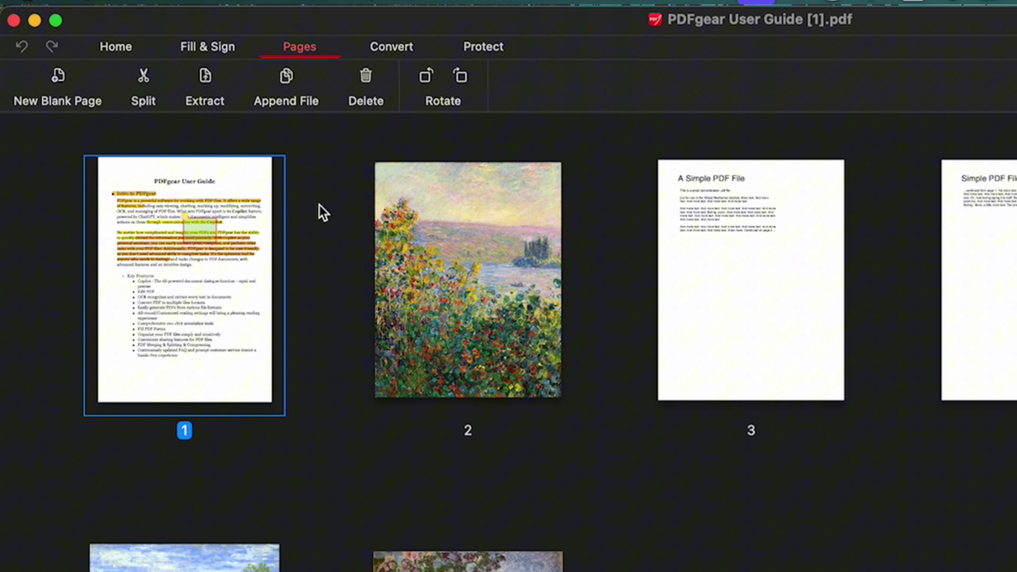
left_click(139, 87)
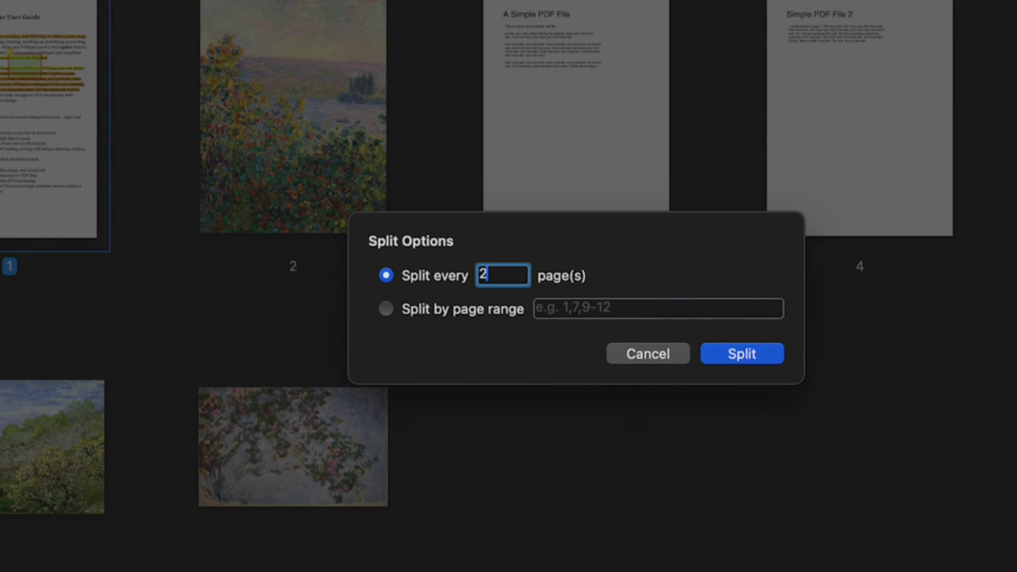
- Split the User Guide every 2 pages and review the four resulting files in Finder
left_click(759, 350)
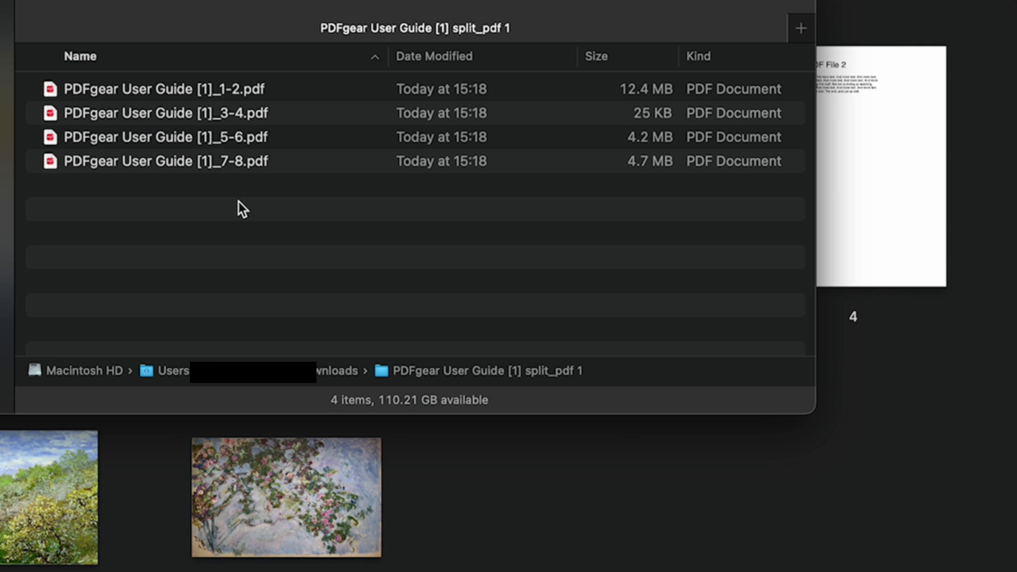
left_click_drag(238, 201, 199, 80)
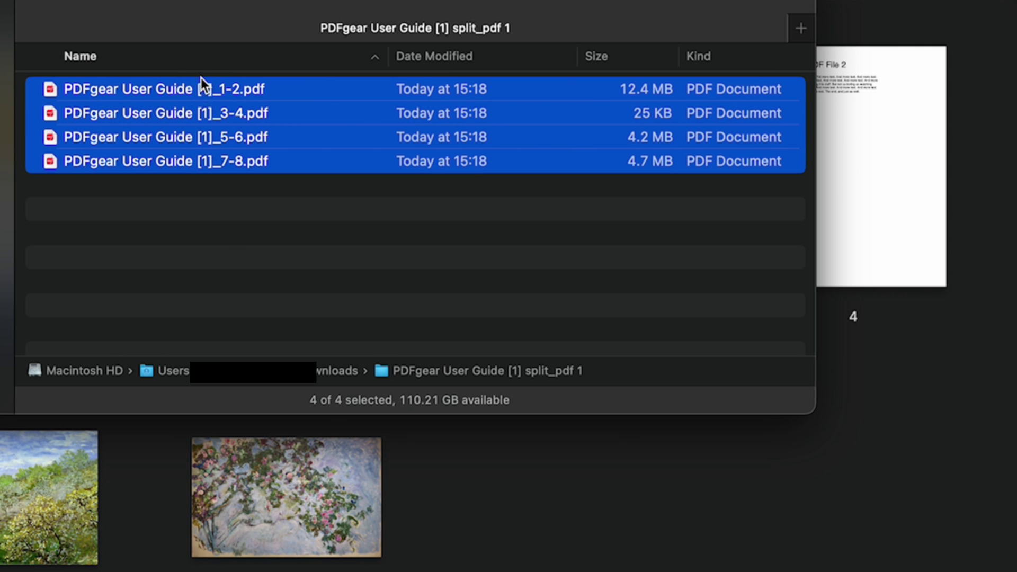
left_click(456, 187)
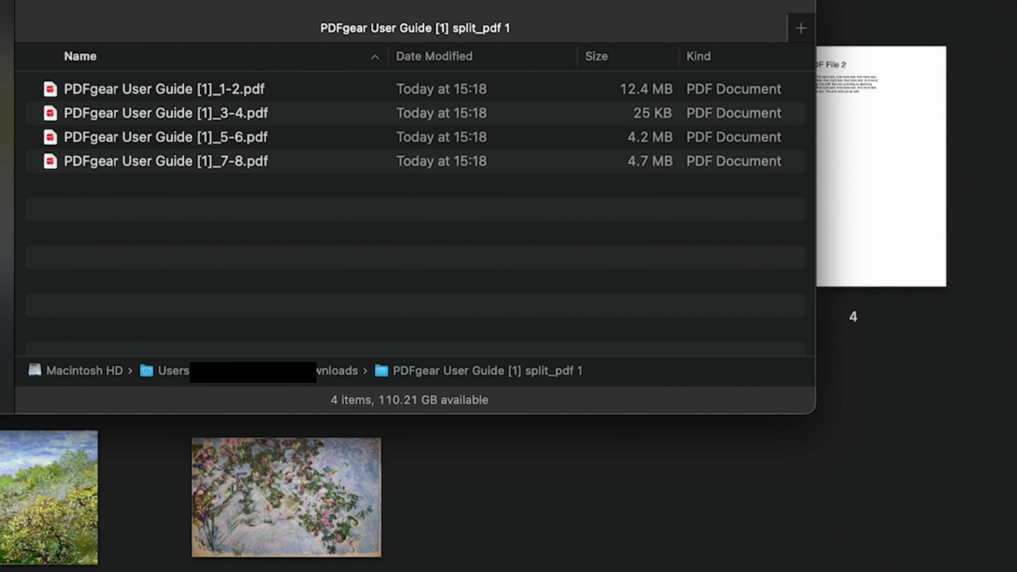